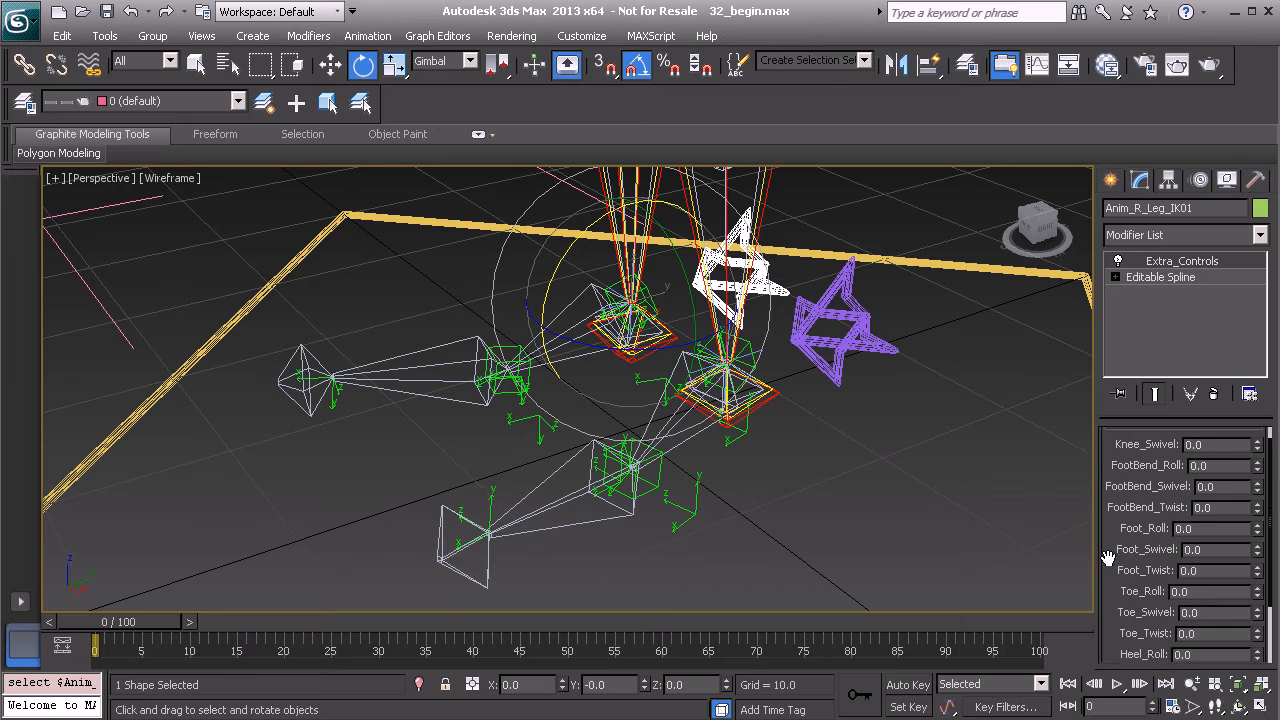
# Try out Foot_Swivel, Heel_Swivel and Heel_Twist on the right leg IK control, undoing each change
pyautogui.moveTo(1257, 551); pyautogui.dragTo(1258, 427)
pyautogui.hotkey('ctrl', 'z')
pyautogui.hotkey('ctrl', 'z')
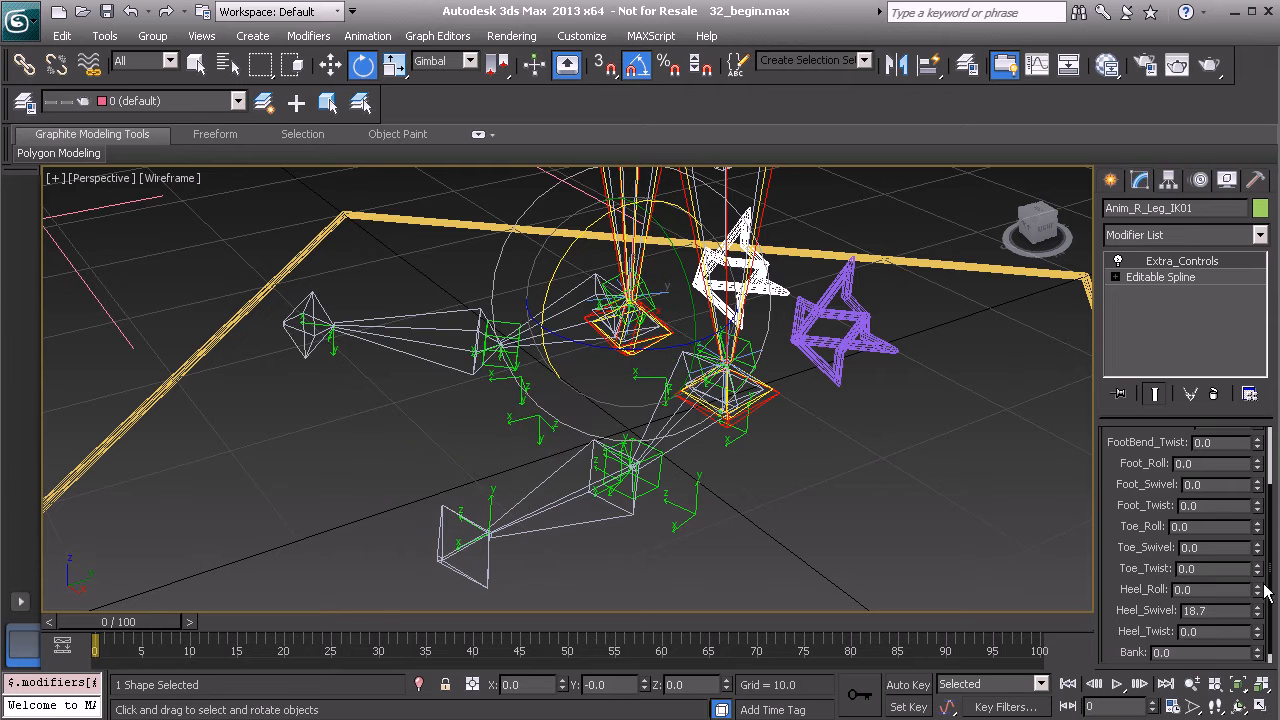
pyautogui.hotkey('ctrl', 'z')
pyautogui.moveTo(1258, 633); pyautogui.dragTo(1205, 718)
pyautogui.hotkey('ctrl', 'z')
pyautogui.hotkey('ctrl', 'z')
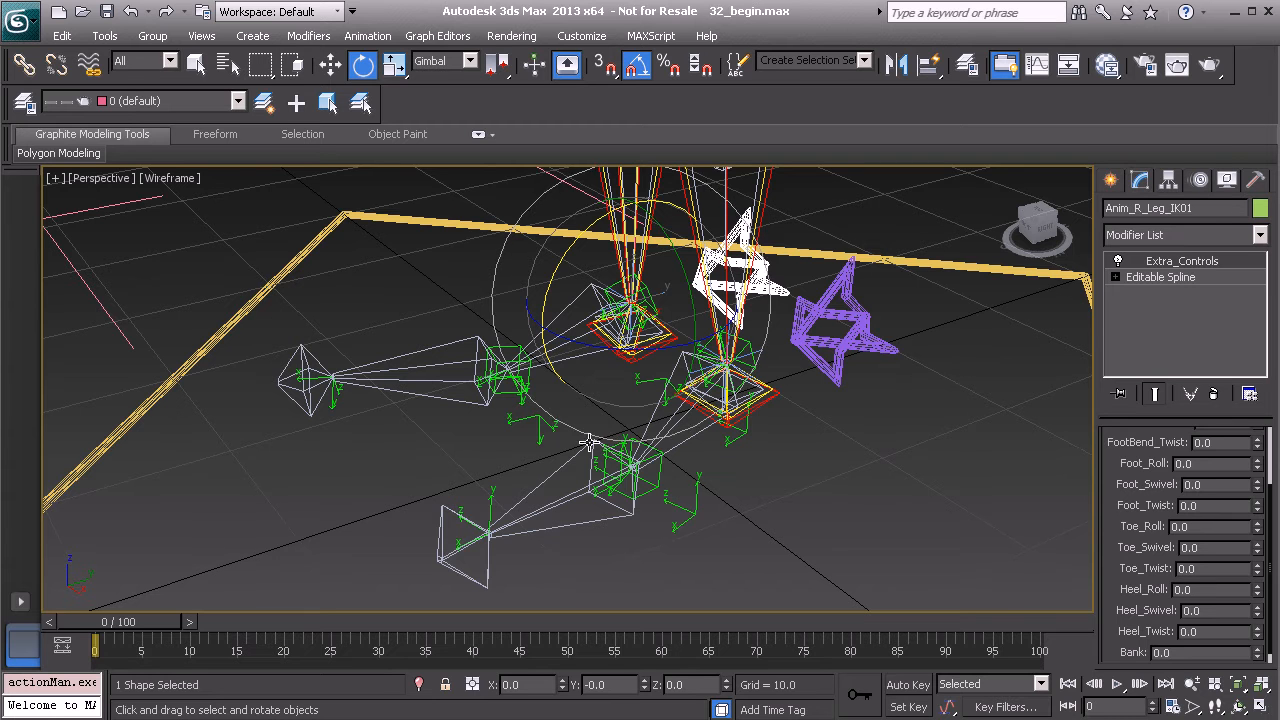
# Try rotating the PtDrv_L_BankLeft_IK01 helper about its X axis and undo the rotation
pyautogui.click(690, 508)
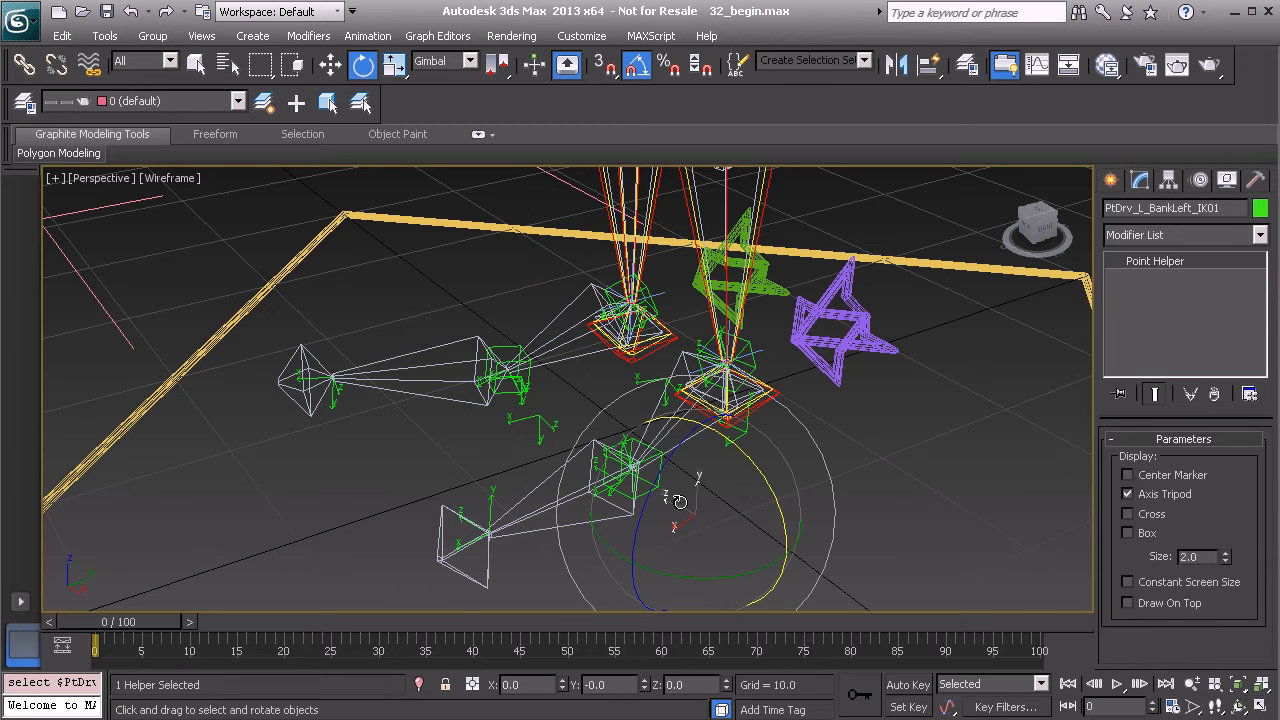
pyautogui.moveTo(745, 452); pyautogui.dragTo(776, 518)
pyautogui.hotkey('ctrl', 'z')
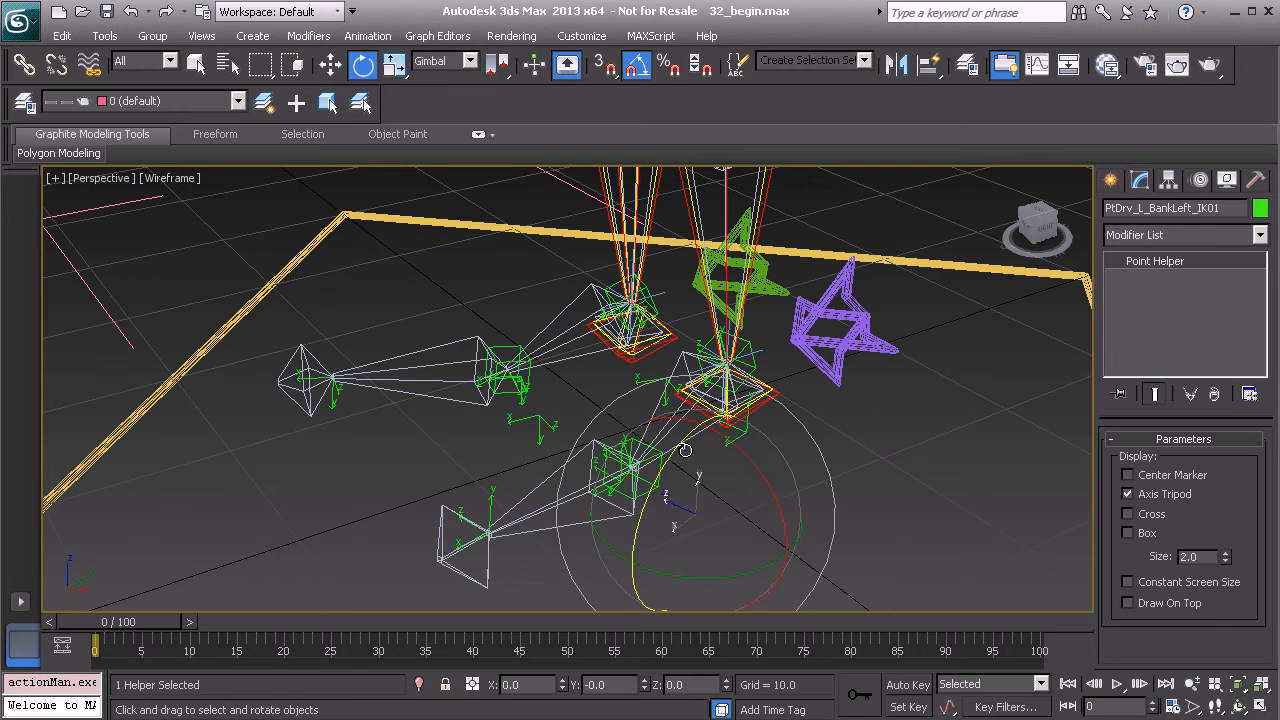
# Try rotating the PtDrv_L_BankRight_IK01 helper 60 degrees about its X axis and undo the rotation
pyautogui.keyDown('alt'); pyautogui.moveTo(604, 454); pyautogui.dragTo(668, 455, button='middle'); pyautogui.keyUp('alt')
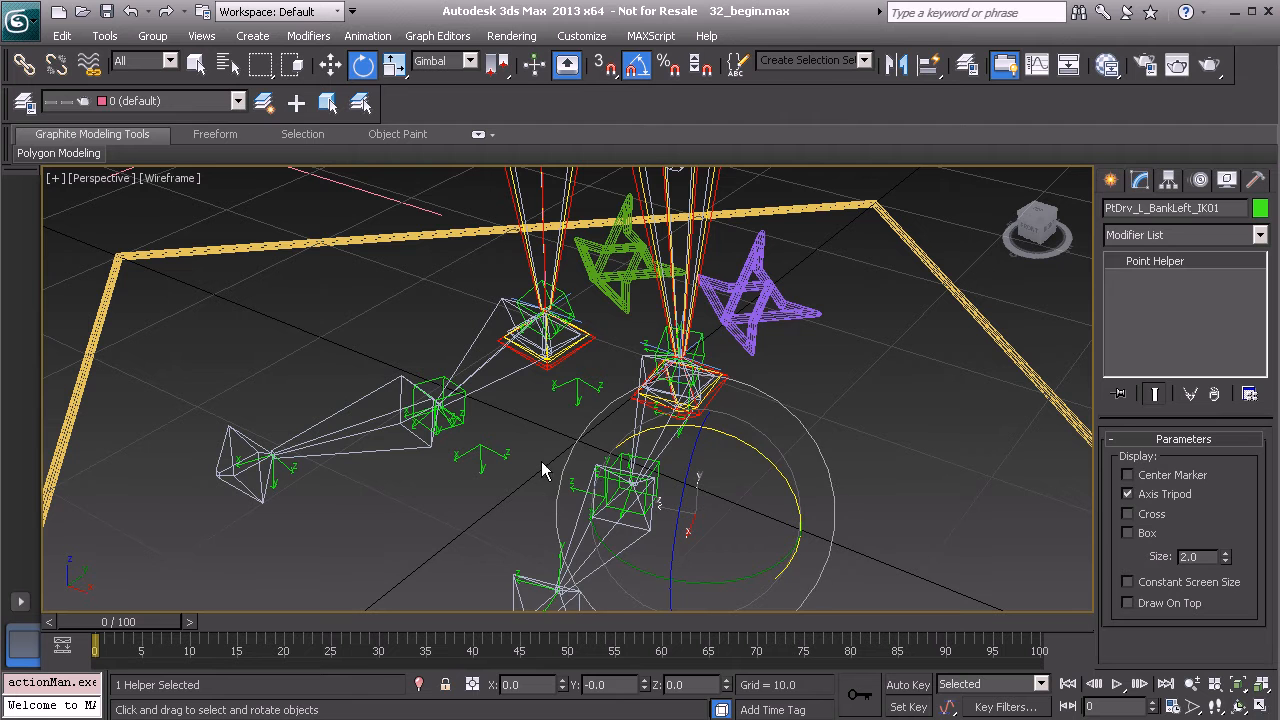
pyautogui.click(575, 487)
pyautogui.moveTo(660, 437); pyautogui.dragTo(598, 411)
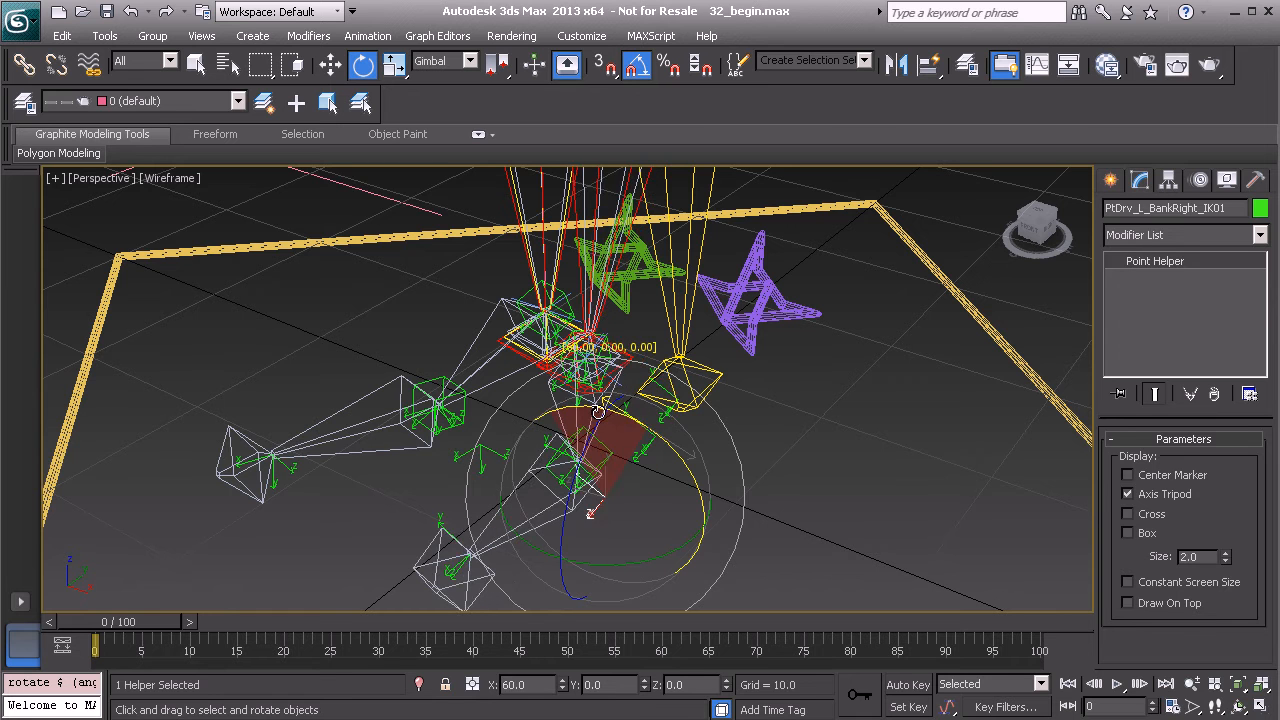
pyautogui.hotkey('ctrl', 'z')
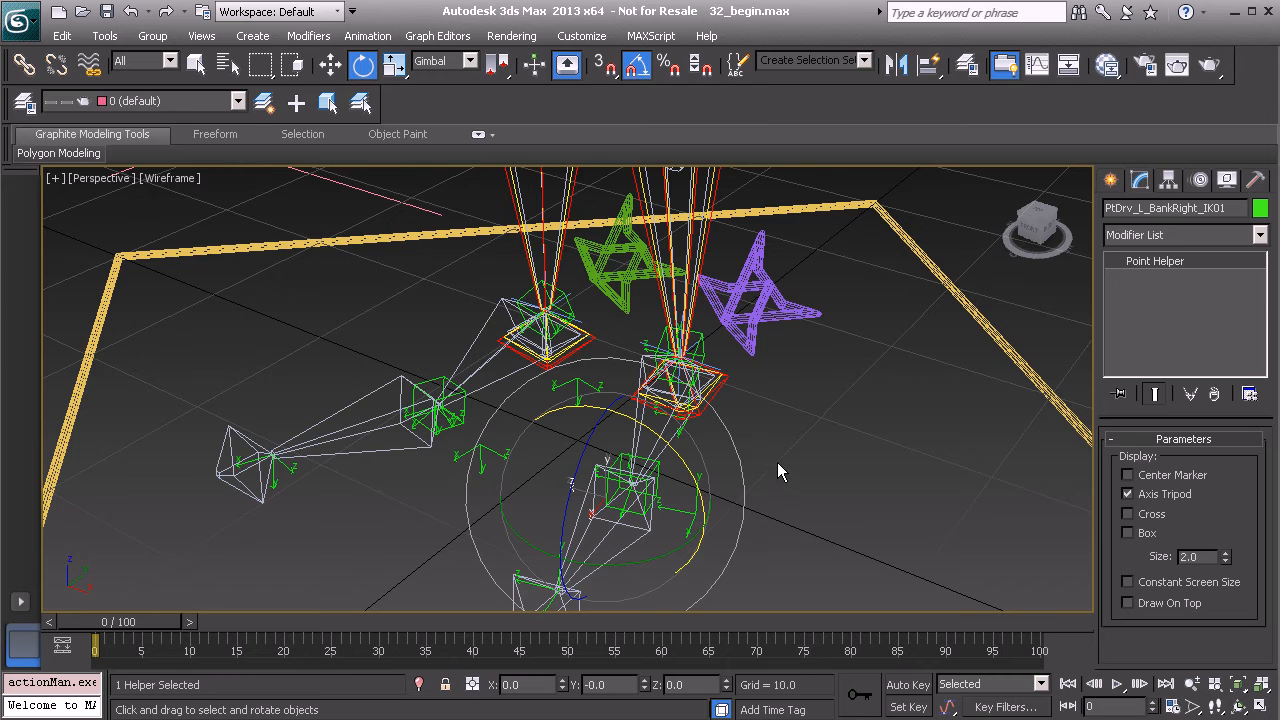
# Try banking the left foot twice around PtDrv_L_BankLeft_IK01, undoing the first rotation and cancelling the second
pyautogui.keyDown('alt'); pyautogui.moveTo(774, 472); pyautogui.dragTo(753, 474, button='middle'); pyautogui.keyUp('alt')
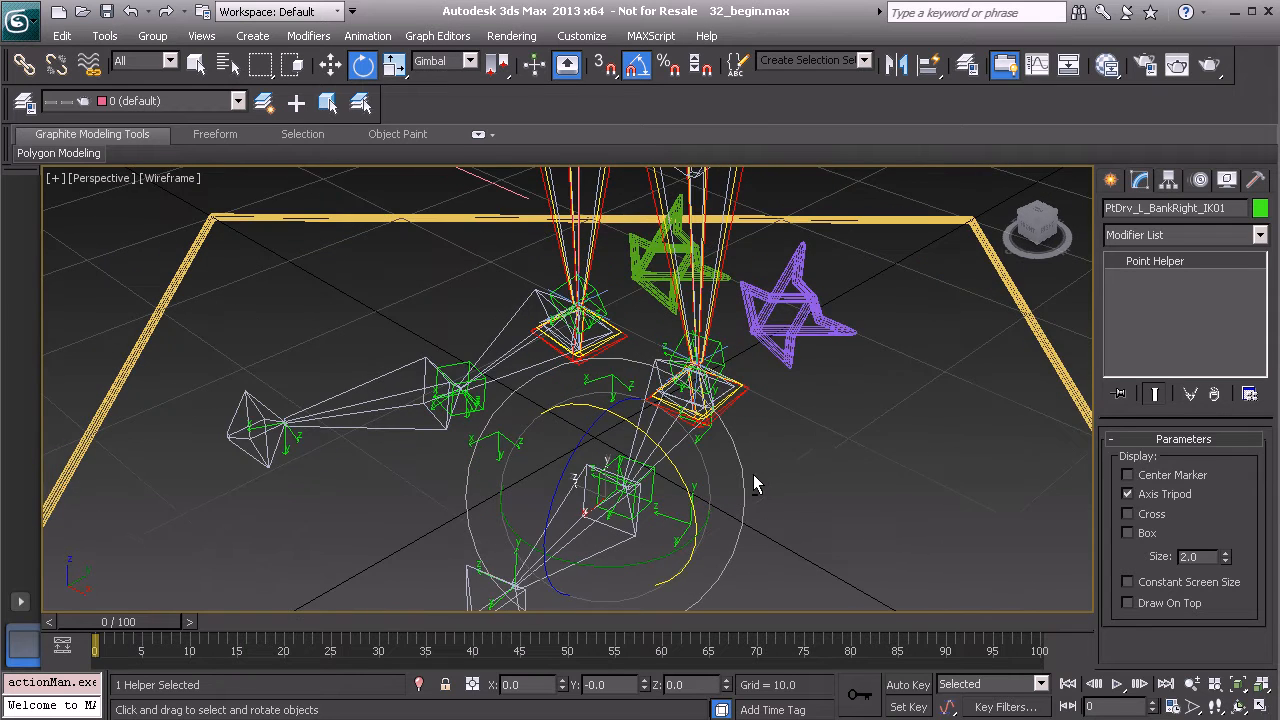
pyautogui.keyDown('alt'); pyautogui.moveTo(791, 393); pyautogui.dragTo(767, 411, button='middle'); pyautogui.keyUp('alt')
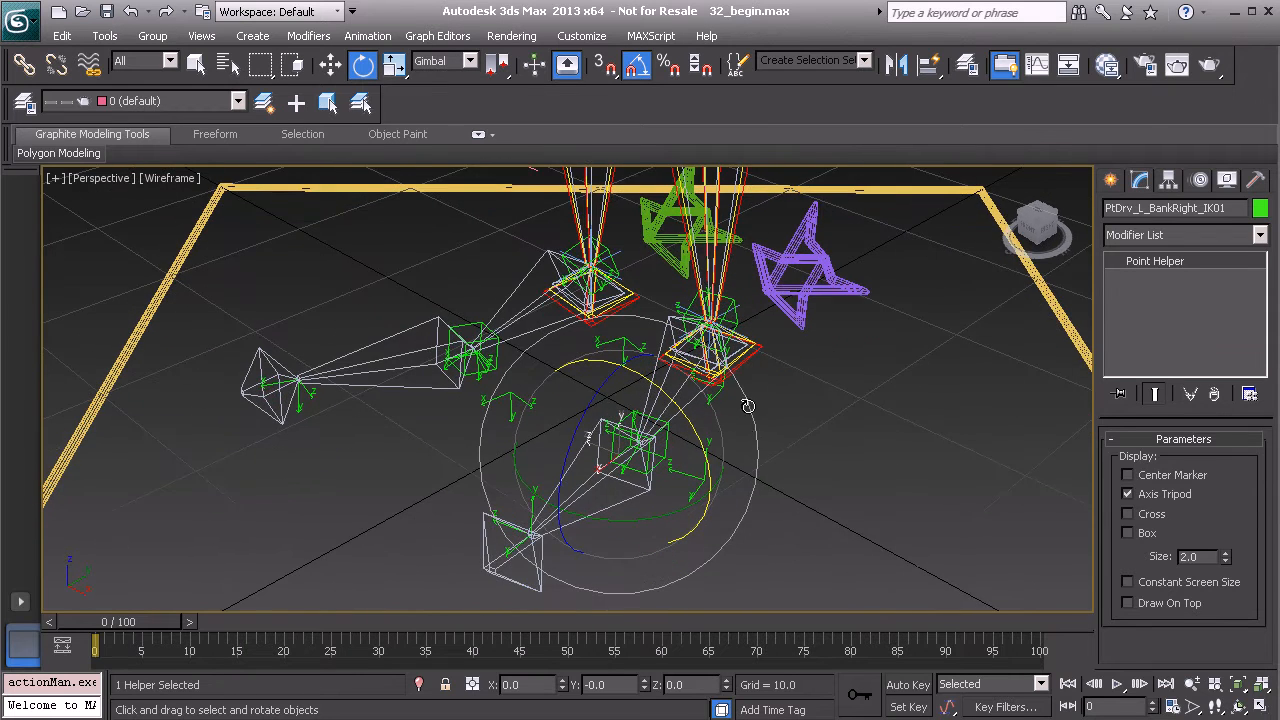
pyautogui.click(786, 431)
pyautogui.click(702, 484)
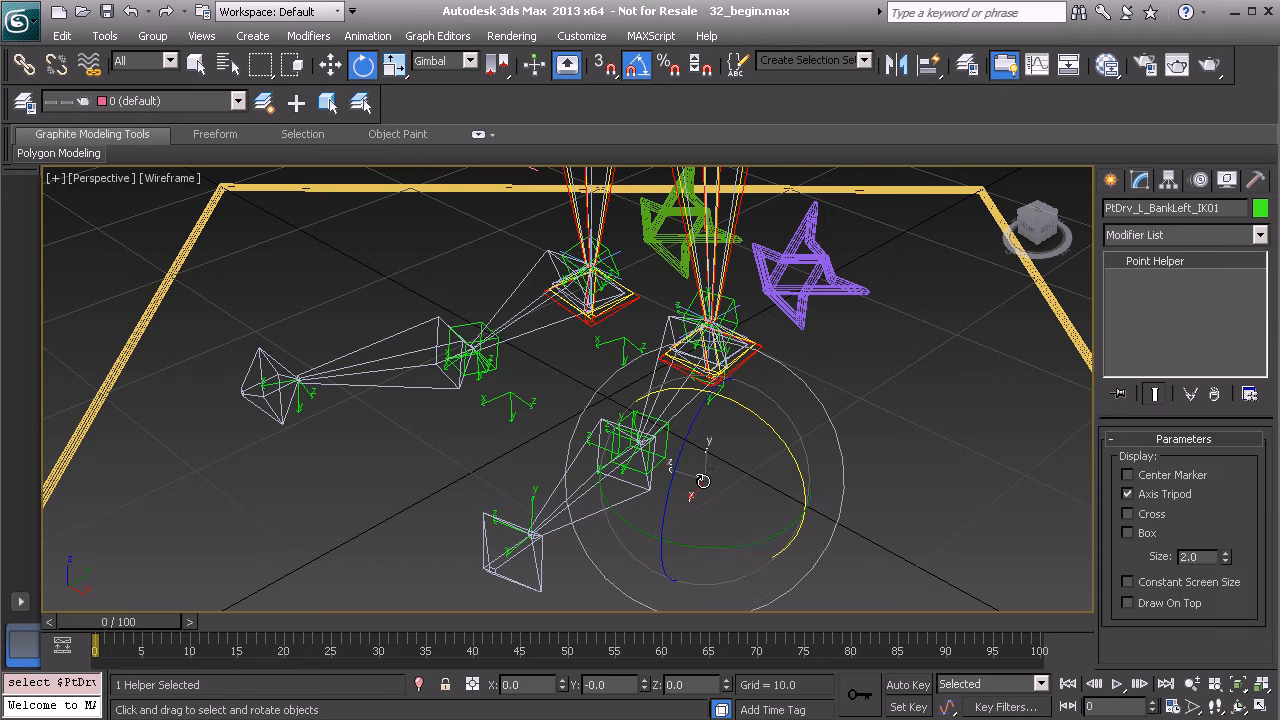
pyautogui.moveTo(757, 414); pyautogui.dragTo(771, 457)
pyautogui.hotkey('ctrl', 'z')
pyautogui.moveTo(735, 402); pyautogui.dragTo(767, 452)
pyautogui.rightClick(768, 452)
# Try banking the left foot around PtDrv_L_BankRight_IK01 from a front view and cancel the rotation
pyautogui.keyDown('alt'); pyautogui.moveTo(572, 425); pyautogui.dragTo(661, 474, button='middle'); pyautogui.keyUp('alt')
pyautogui.click(591, 498)
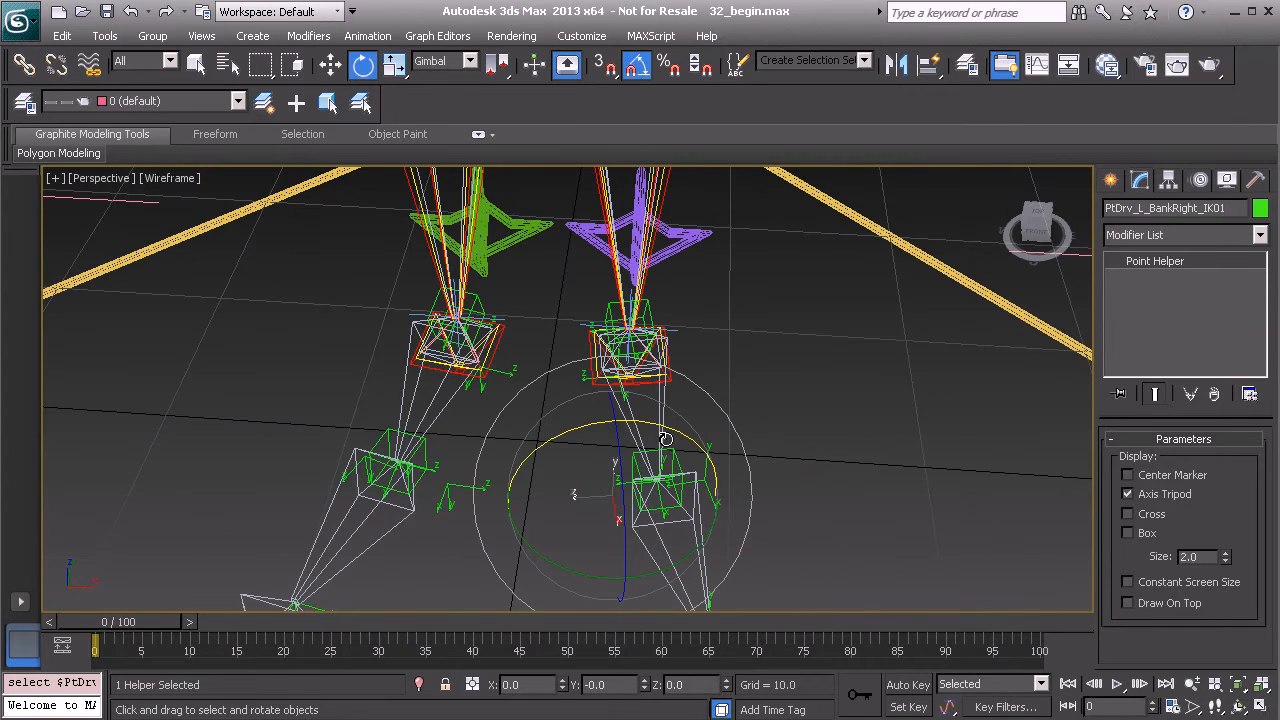
pyautogui.moveTo(666, 430); pyautogui.dragTo(630, 427)
pyautogui.rightClick(630, 427)
# Try rotating the right foot's PtDrv_R_BankLeft_IK01 helper -50 degrees about X and undo the rotation
pyautogui.click(466, 488)
pyautogui.moveTo(472, 421); pyautogui.dragTo(512, 466)
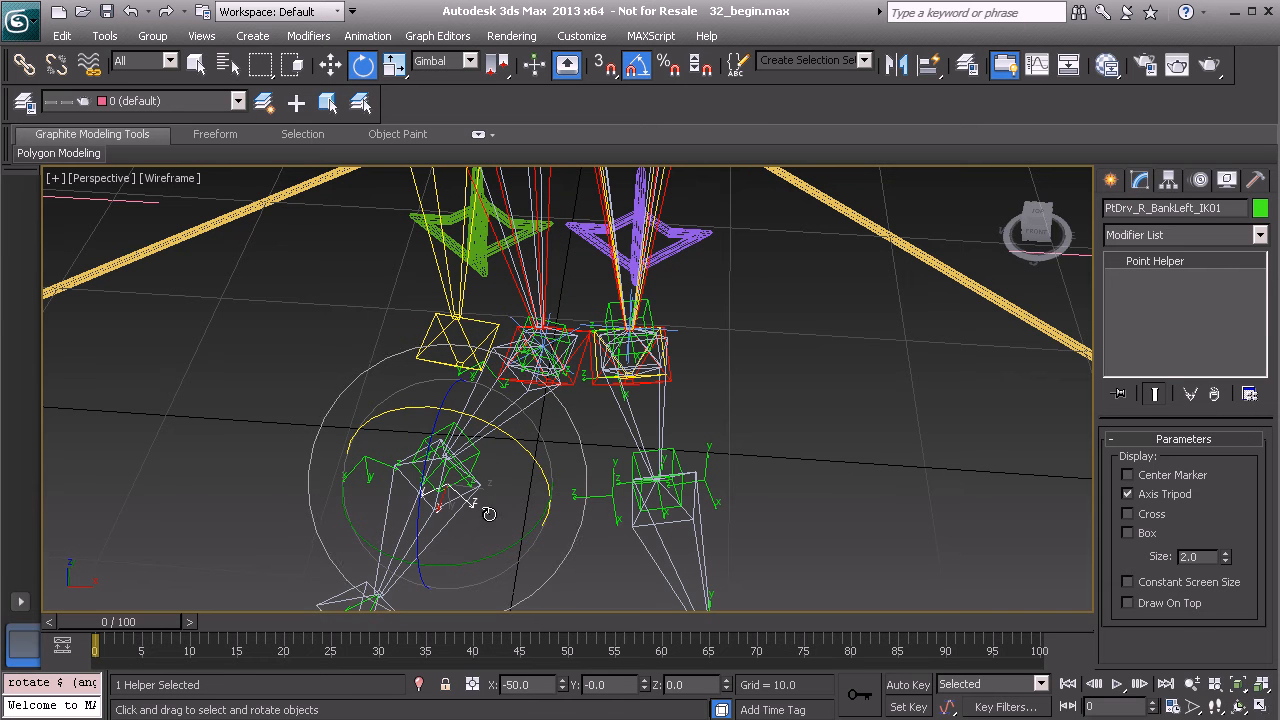
pyautogui.hotkey('ctrl', 'z')
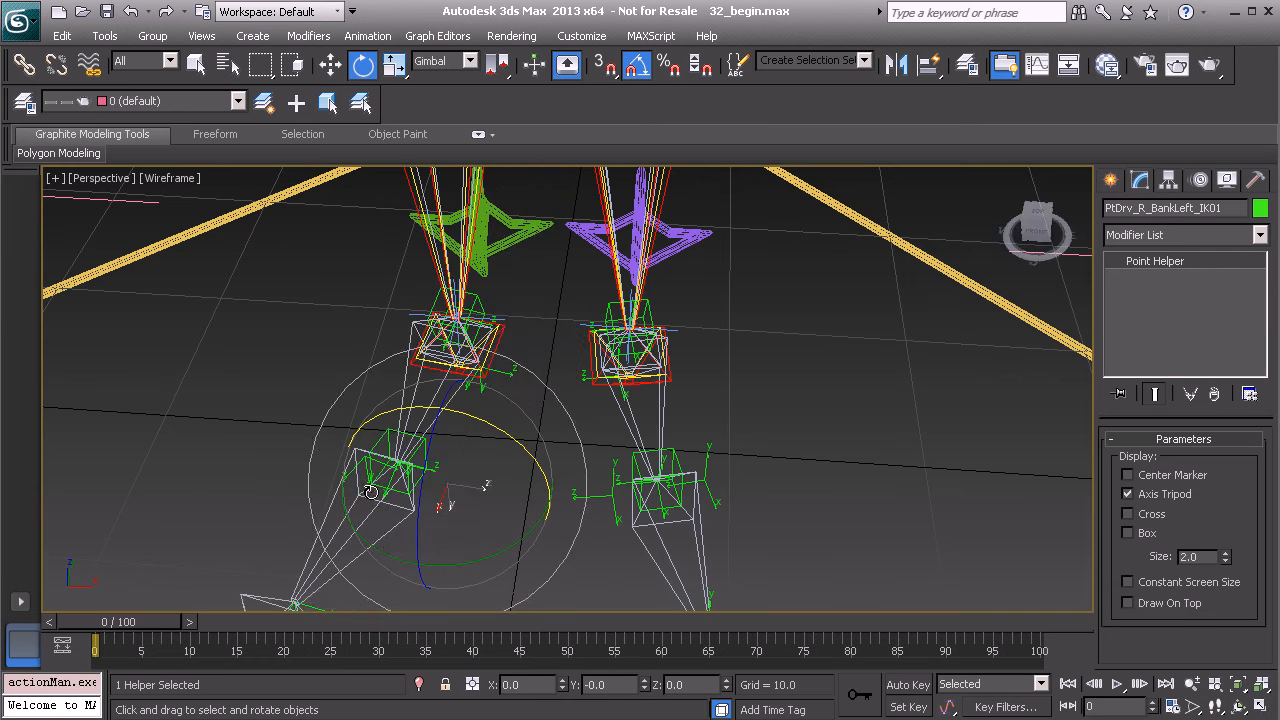
pyautogui.click(350, 468)
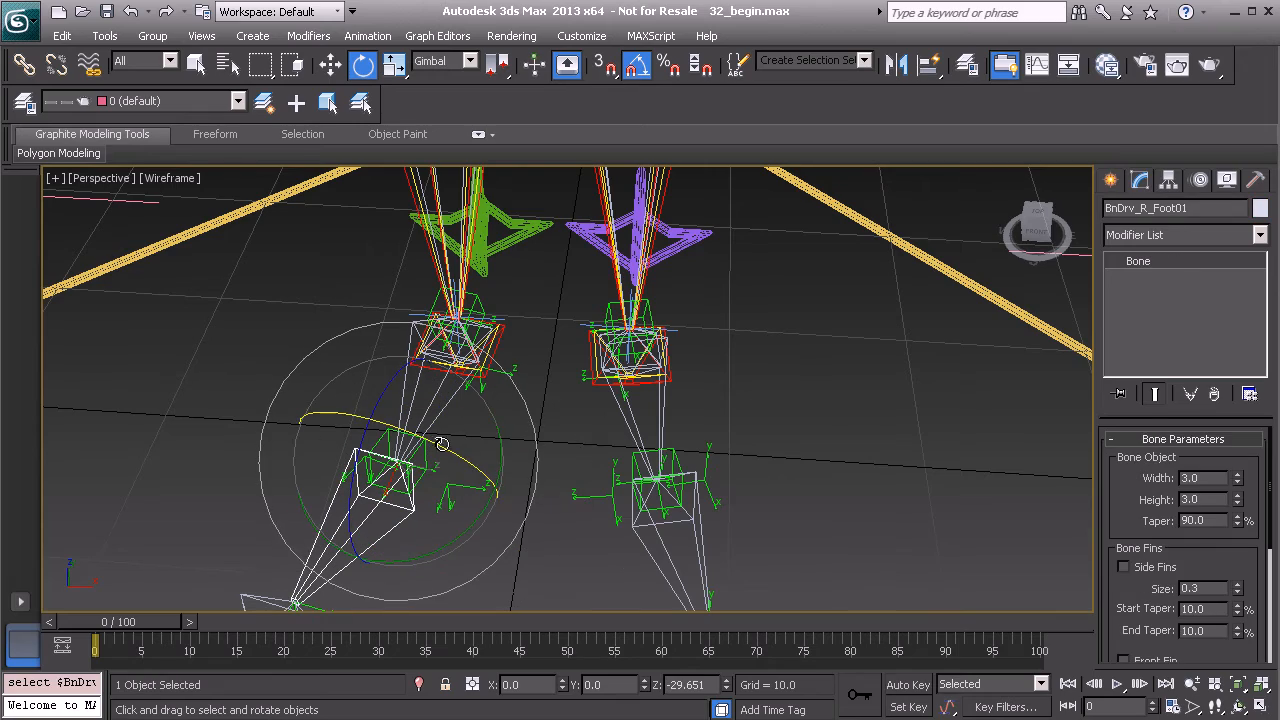
# Assign a Float Expression controller to the Zero Euler XYZ X Rotation of the PtDrv_L_BankLeft_IK01 helper
pyautogui.keyDown('alt'); pyautogui.moveTo(651, 457); pyautogui.dragTo(565, 480, button='middle'); pyautogui.keyUp('alt')
pyautogui.click(612, 510)
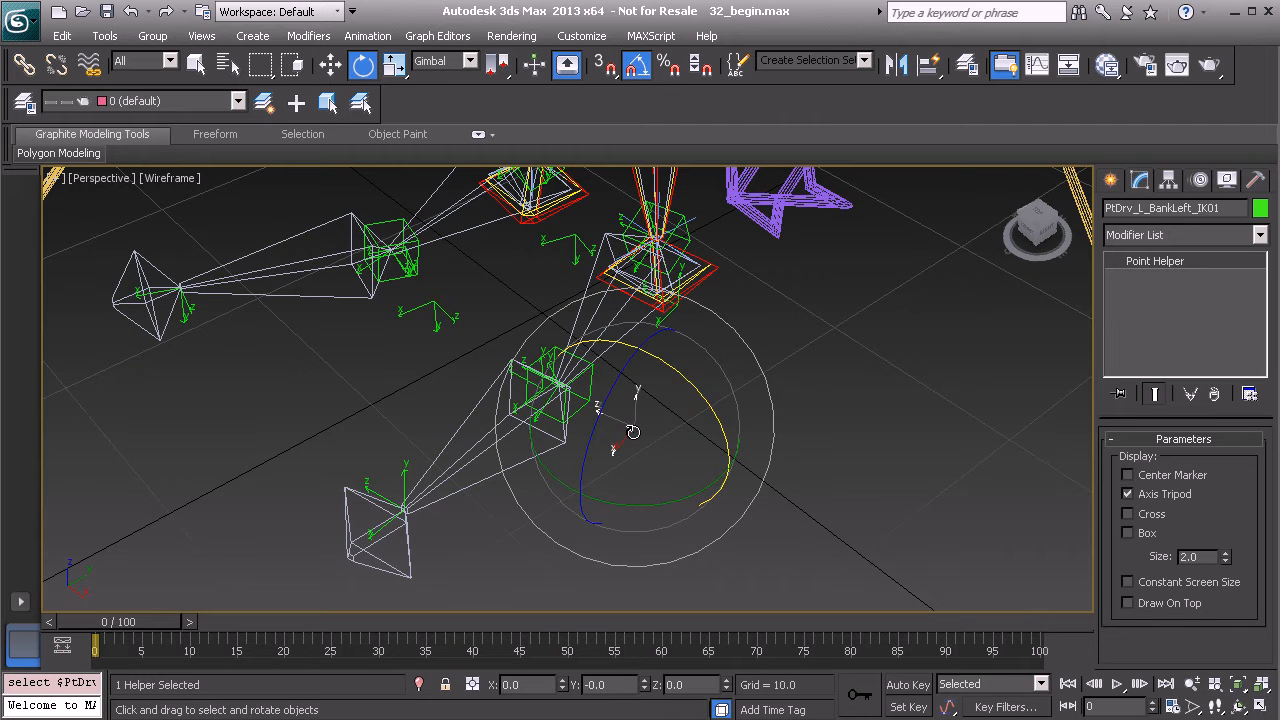
pyautogui.click(1203, 183)
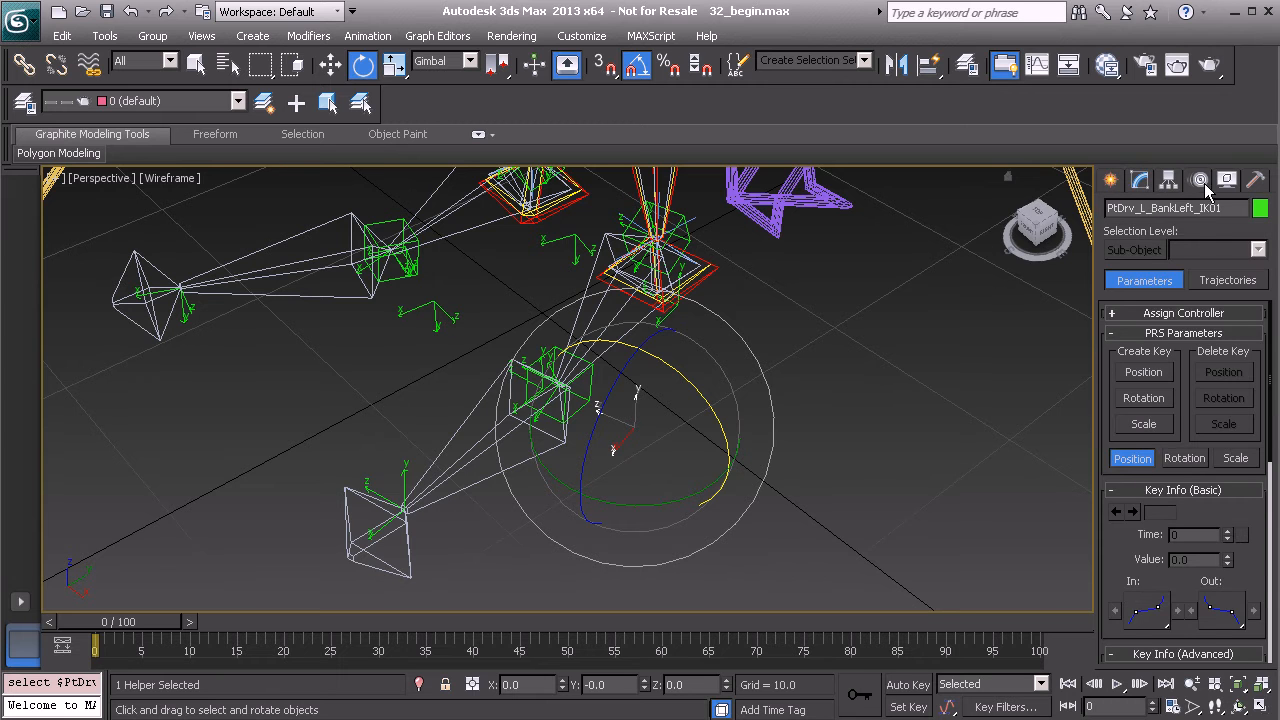
pyautogui.click(1150, 316)
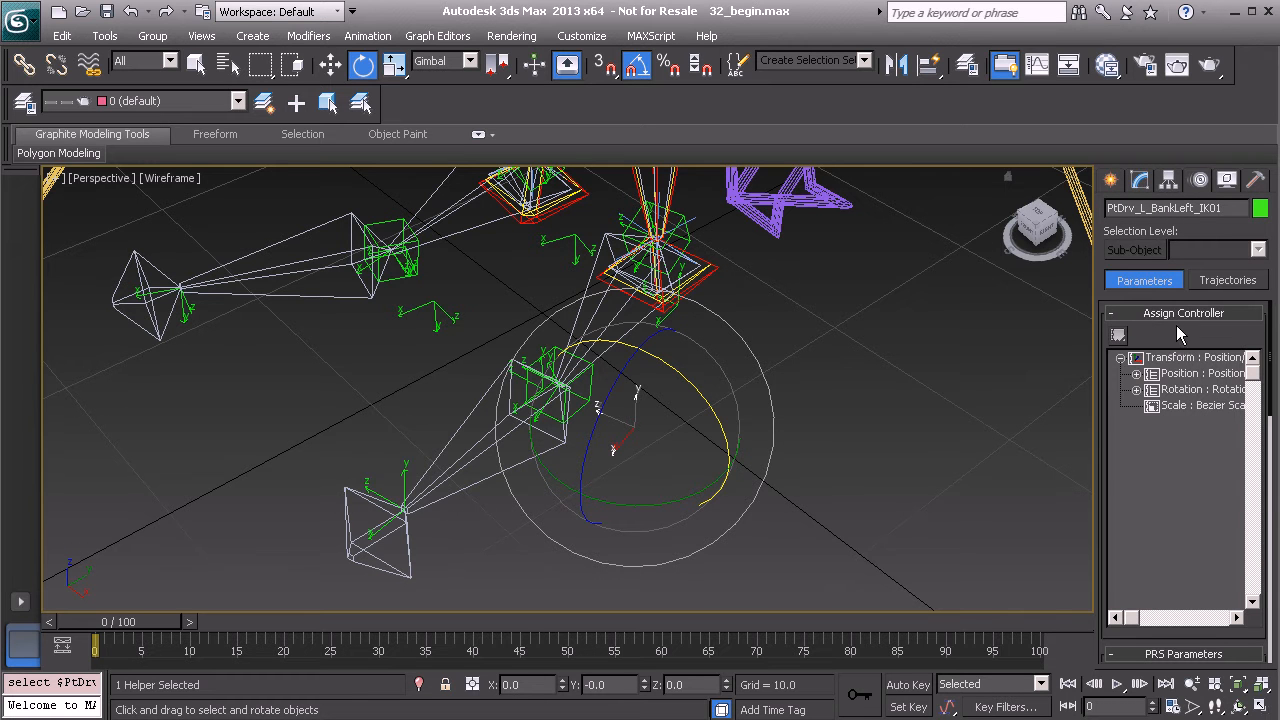
pyautogui.click(1136, 390)
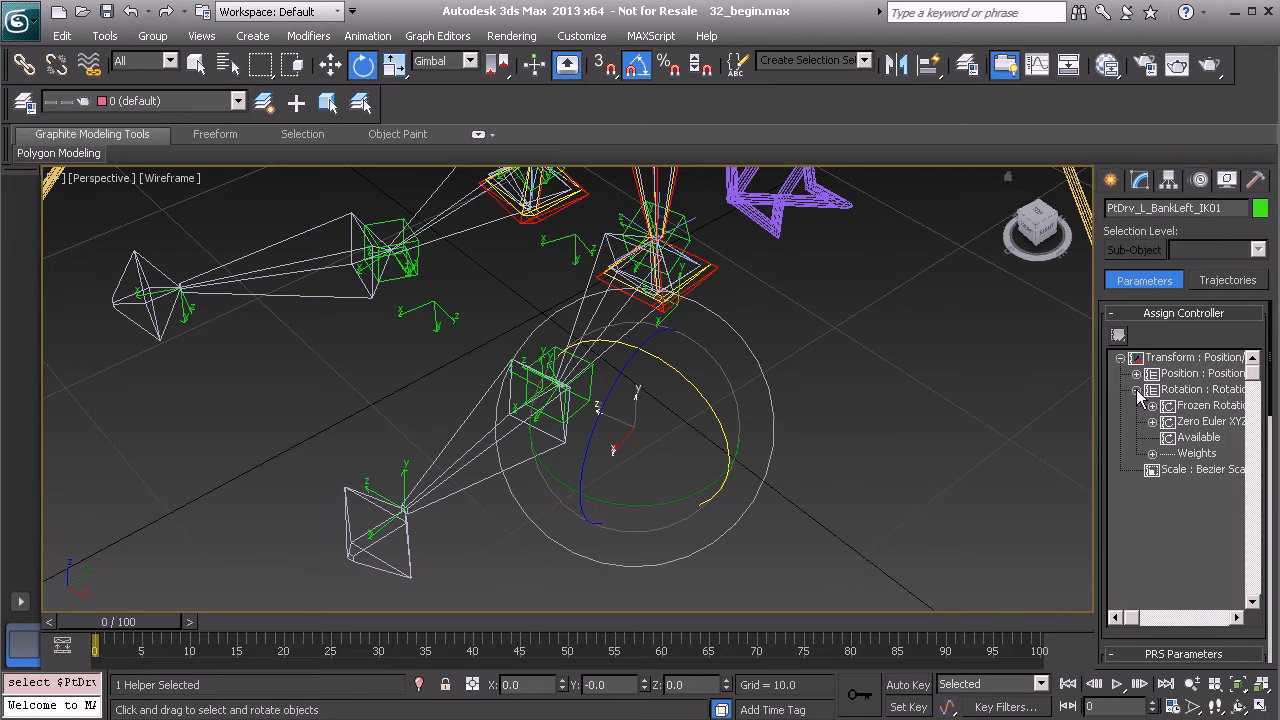
pyautogui.click(1152, 421)
pyautogui.click(1203, 440)
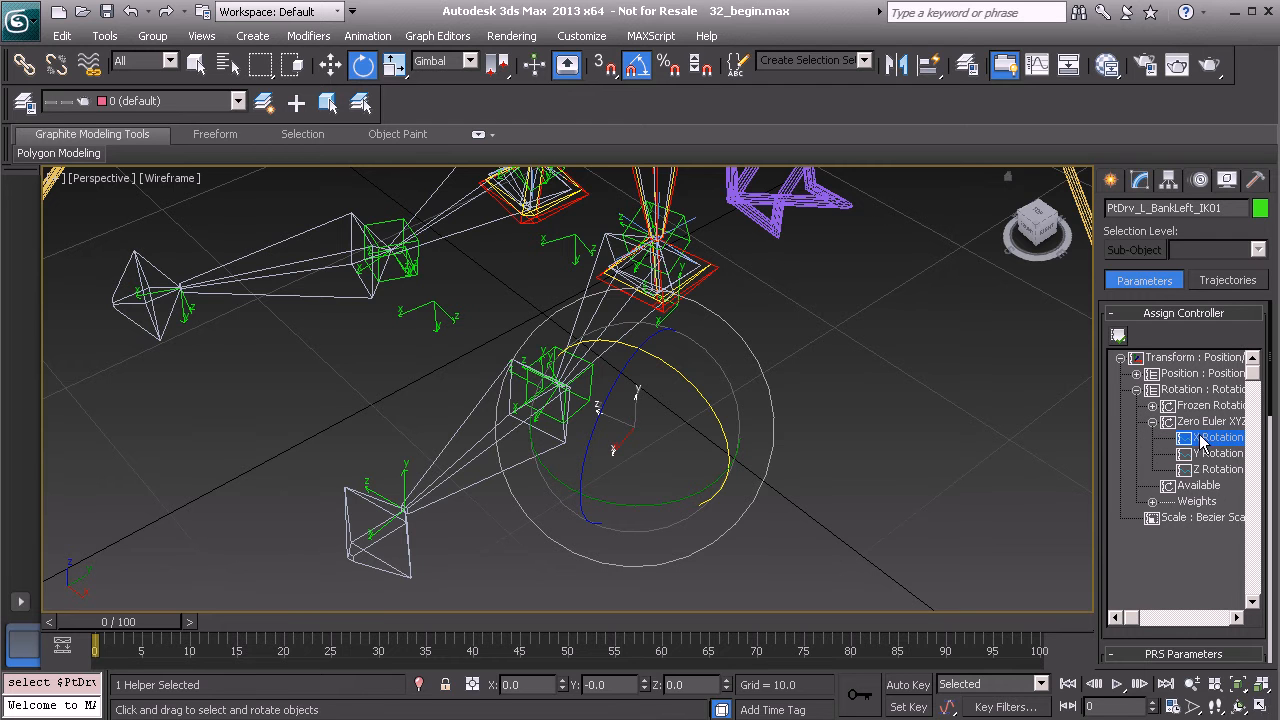
pyautogui.click(1118, 336)
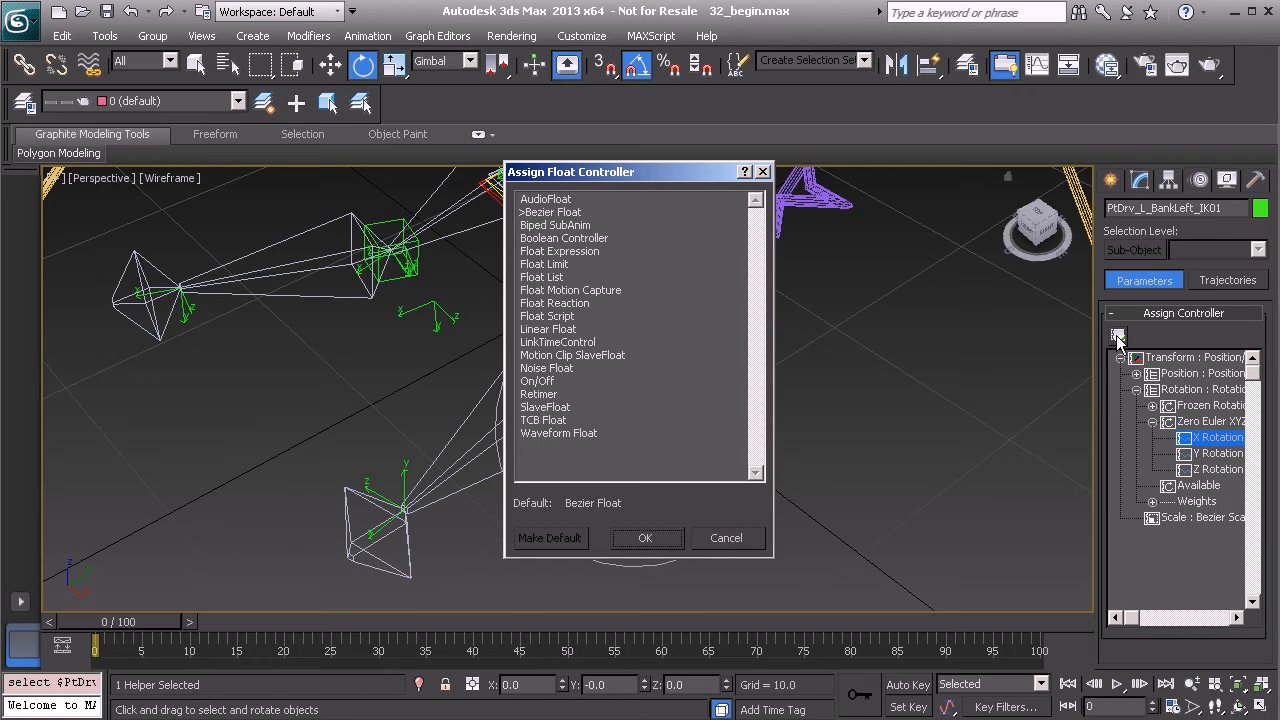
pyautogui.click(589, 251)
pyautogui.click(645, 538)
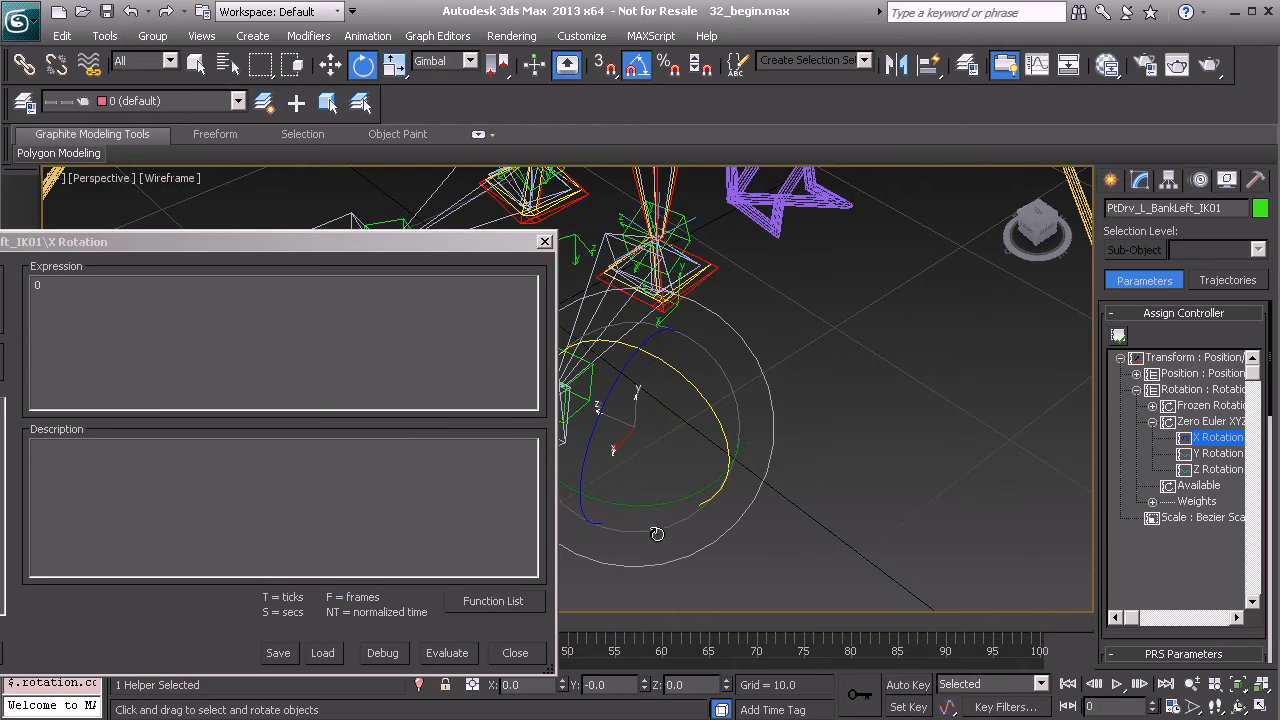
# Create a scalar variable named bank and assign it to the Bank custom attribute of Anim_L_Leg_IK01
pyautogui.moveTo(237, 236); pyautogui.dragTo(758, 208)
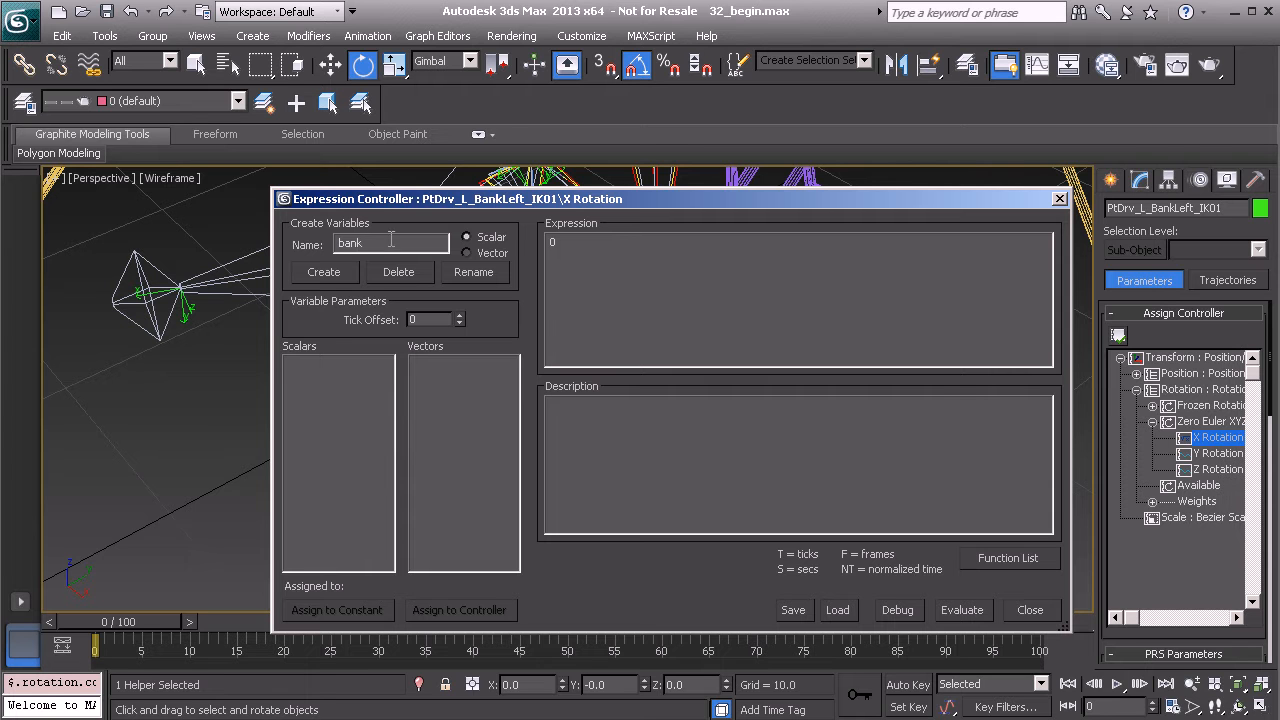
pyautogui.click(322, 276)
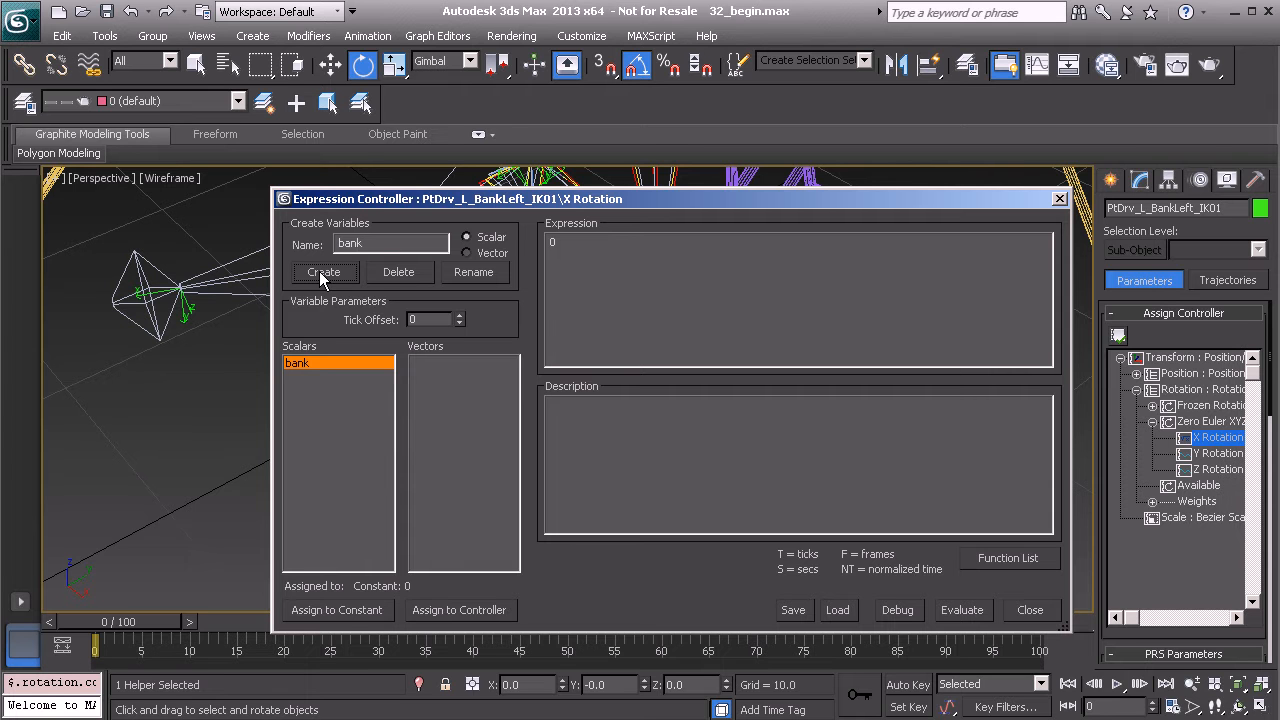
pyautogui.click(459, 610)
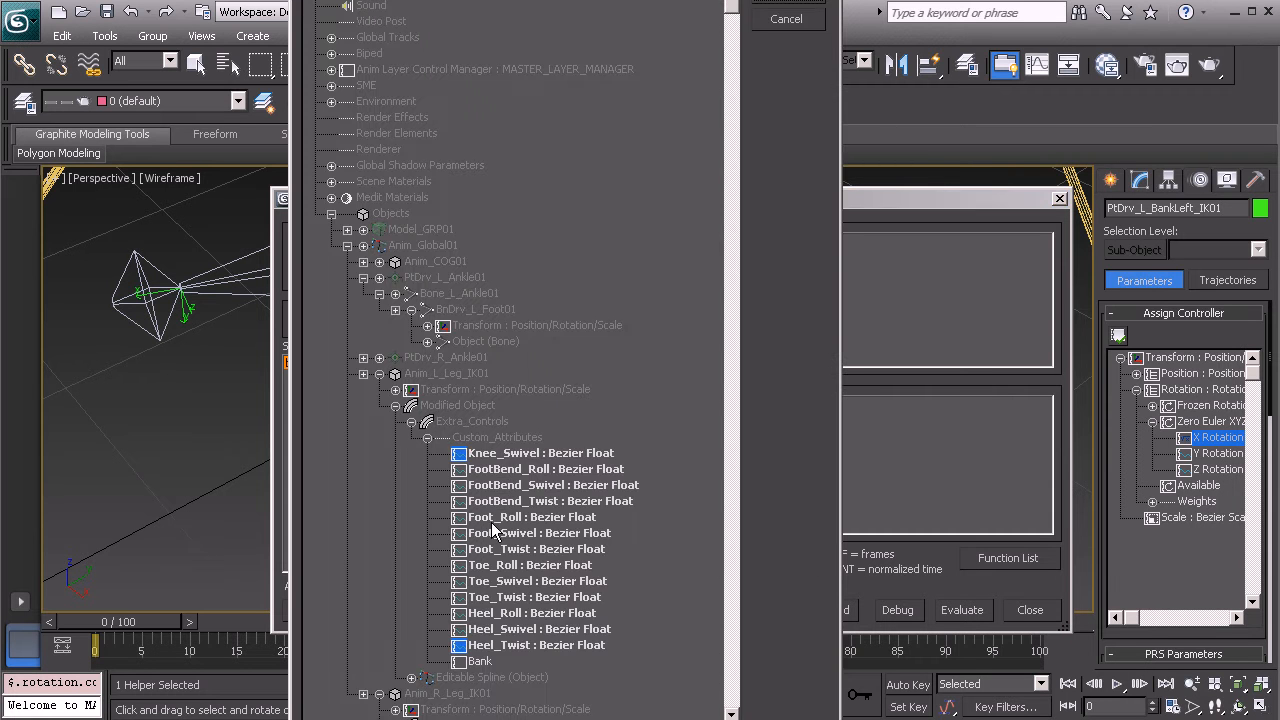
pyautogui.moveTo(427, 515); pyautogui.dragTo(423, 434, button='middle')
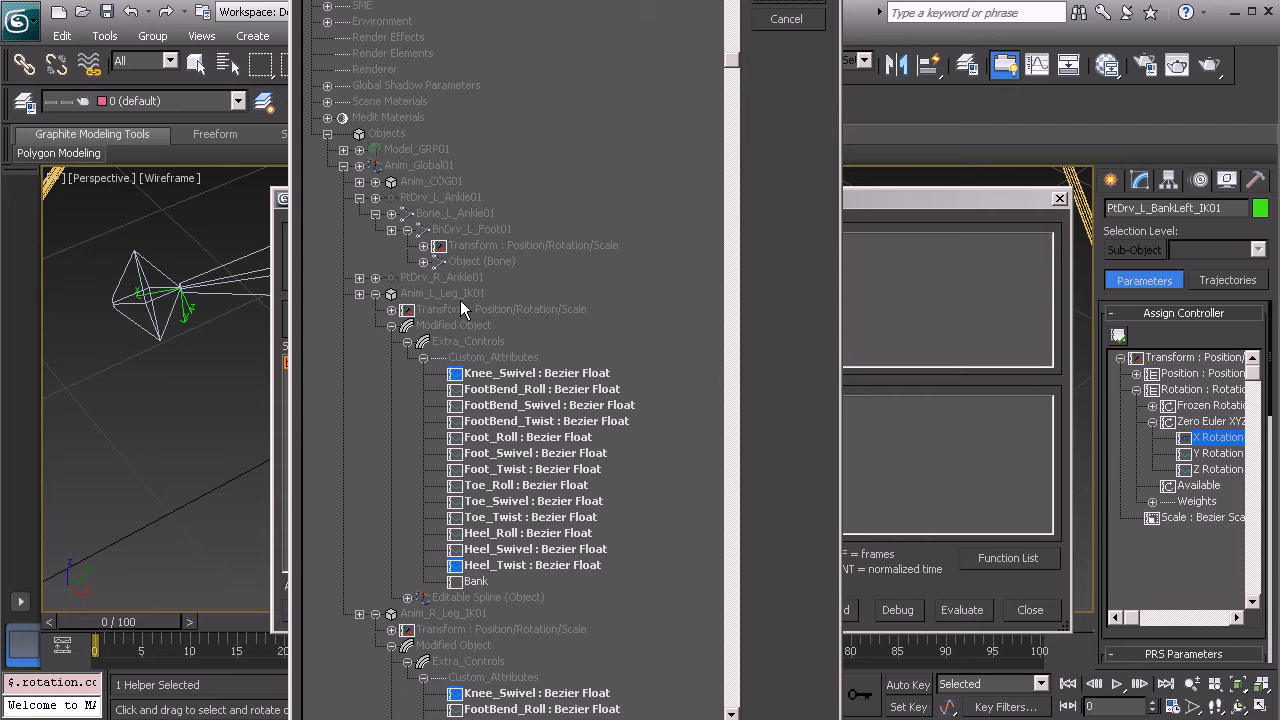
pyautogui.click(470, 582)
pyautogui.click(797, 1)
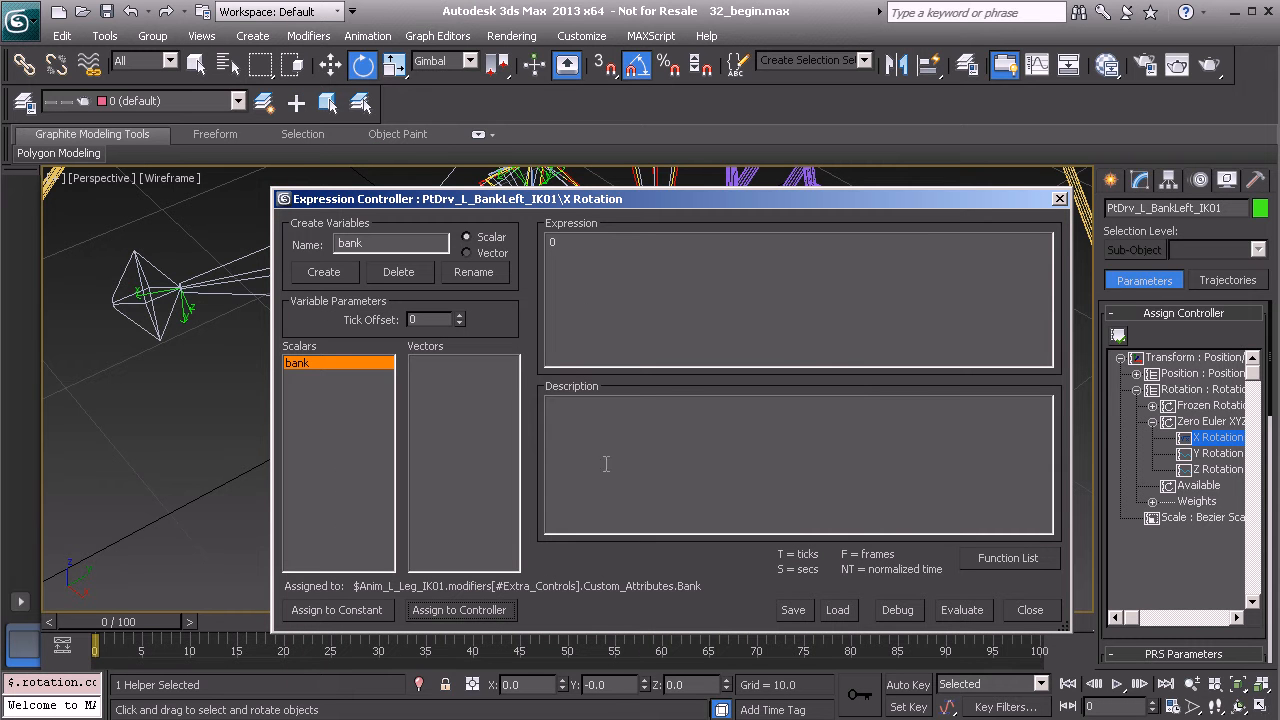
# Enter and evaluate the expression "if (bank < 0, degToRad(bank), 0)", select its text for reuse and close the expression controller
pyautogui.doubleClick(606, 276)
pyautogui.moveTo(698, 210); pyautogui.dragTo(731, 298)
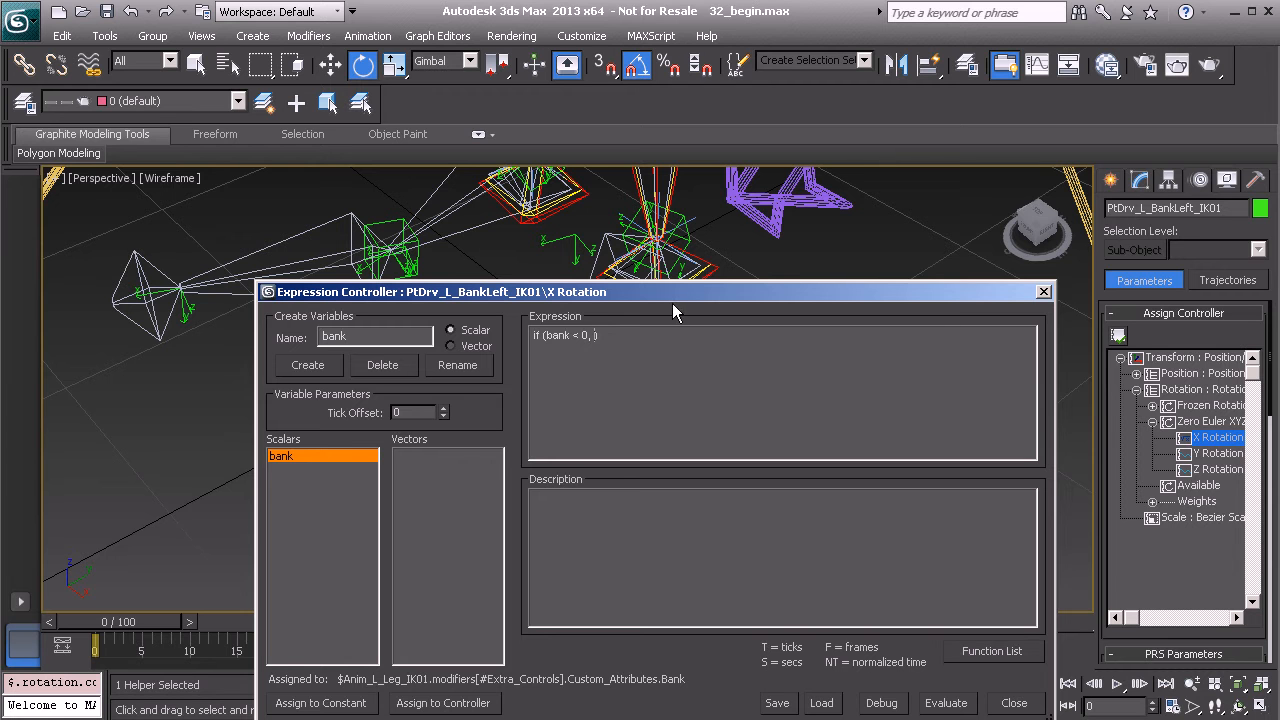
pyautogui.moveTo(675, 295); pyautogui.dragTo(697, 316)
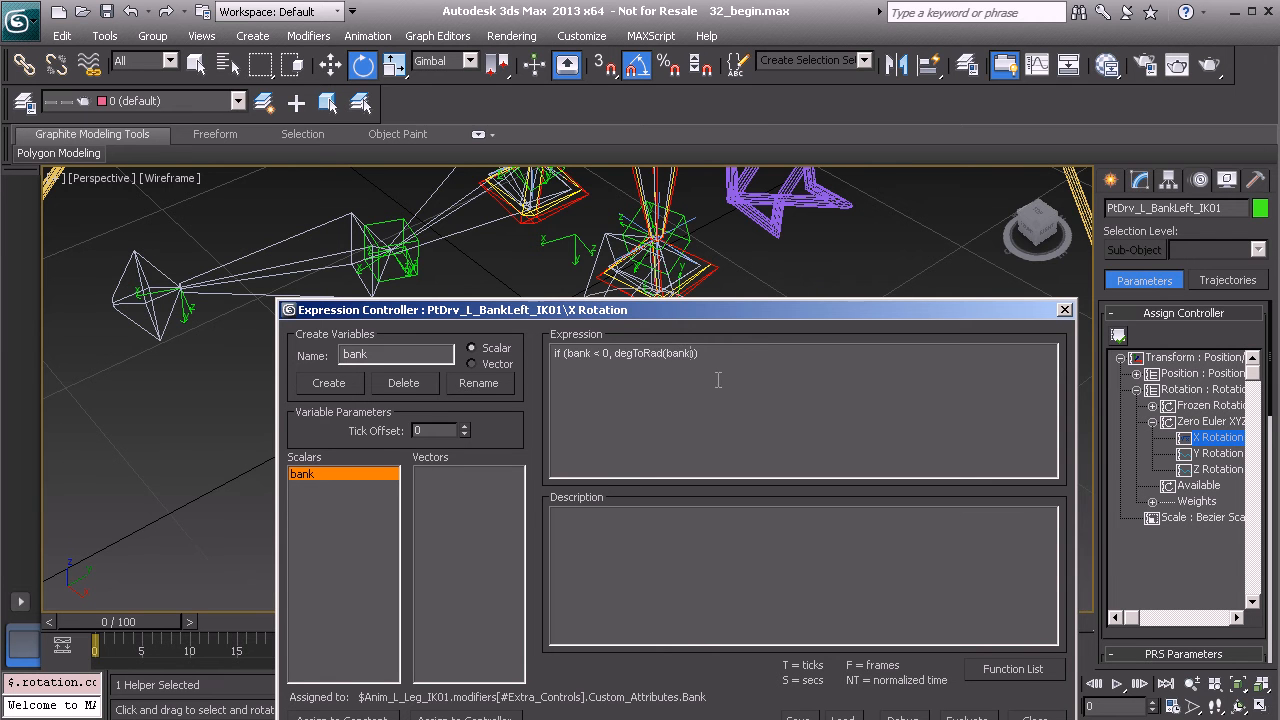
pyautogui.moveTo(730, 315); pyautogui.dragTo(711, 370)
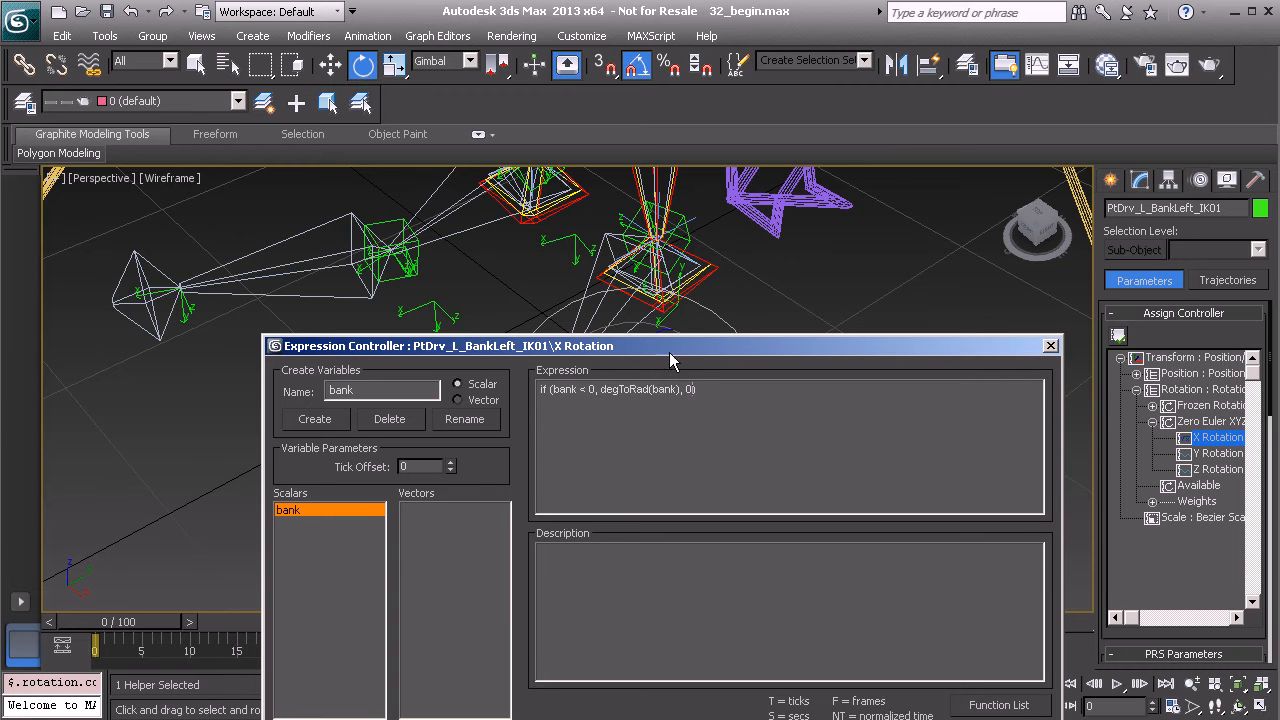
pyautogui.moveTo(670, 362); pyautogui.dragTo(665, 377)
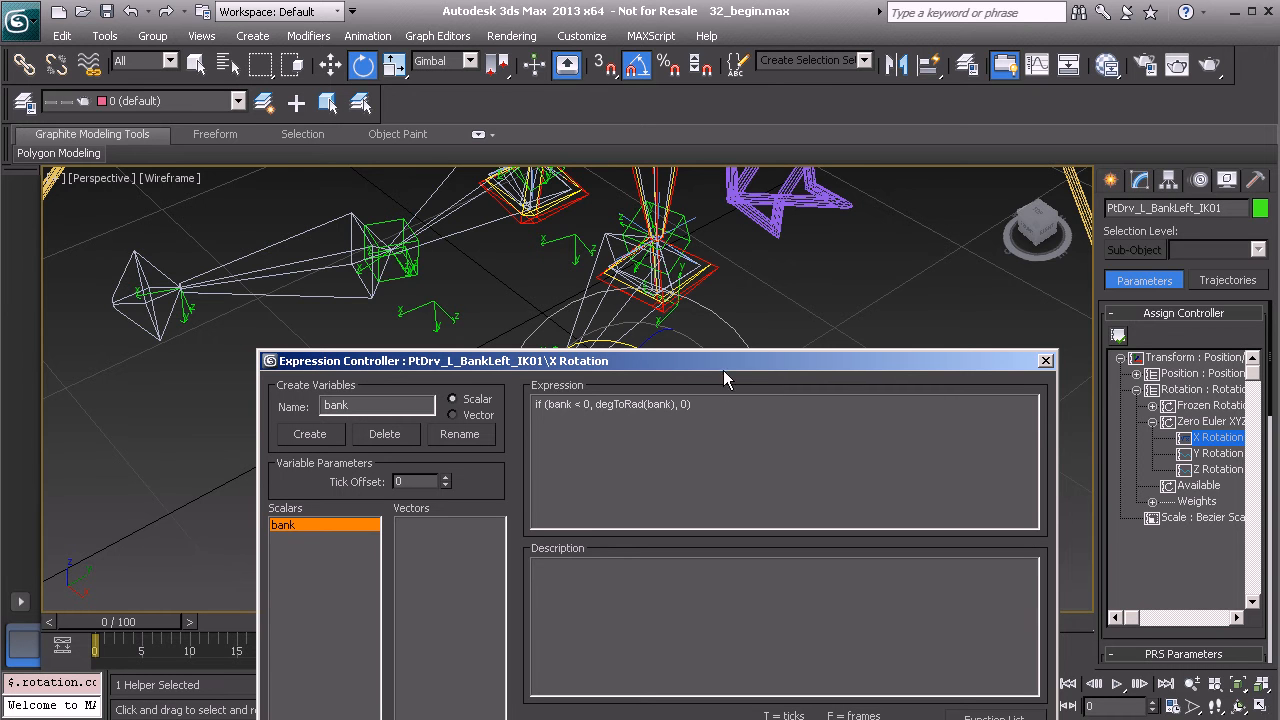
pyautogui.moveTo(724, 362); pyautogui.dragTo(663, 281)
pyautogui.click(893, 694)
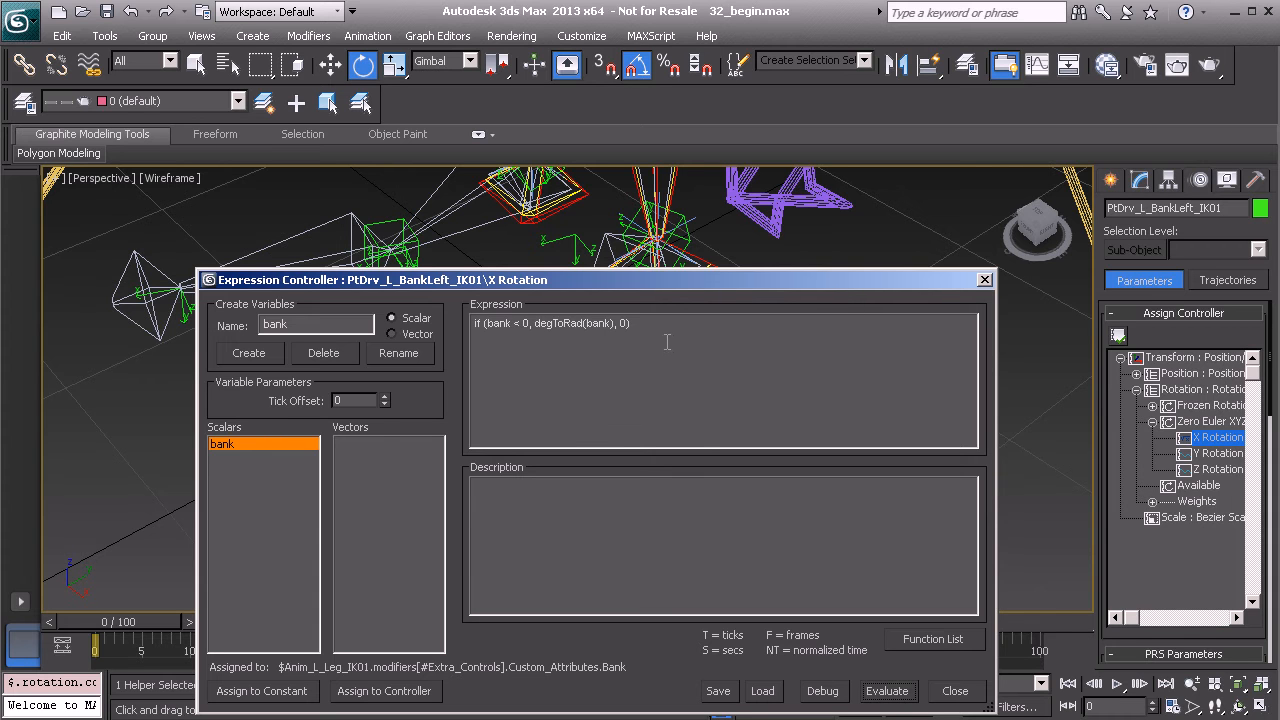
pyautogui.moveTo(668, 334); pyautogui.dragTo(478, 323)
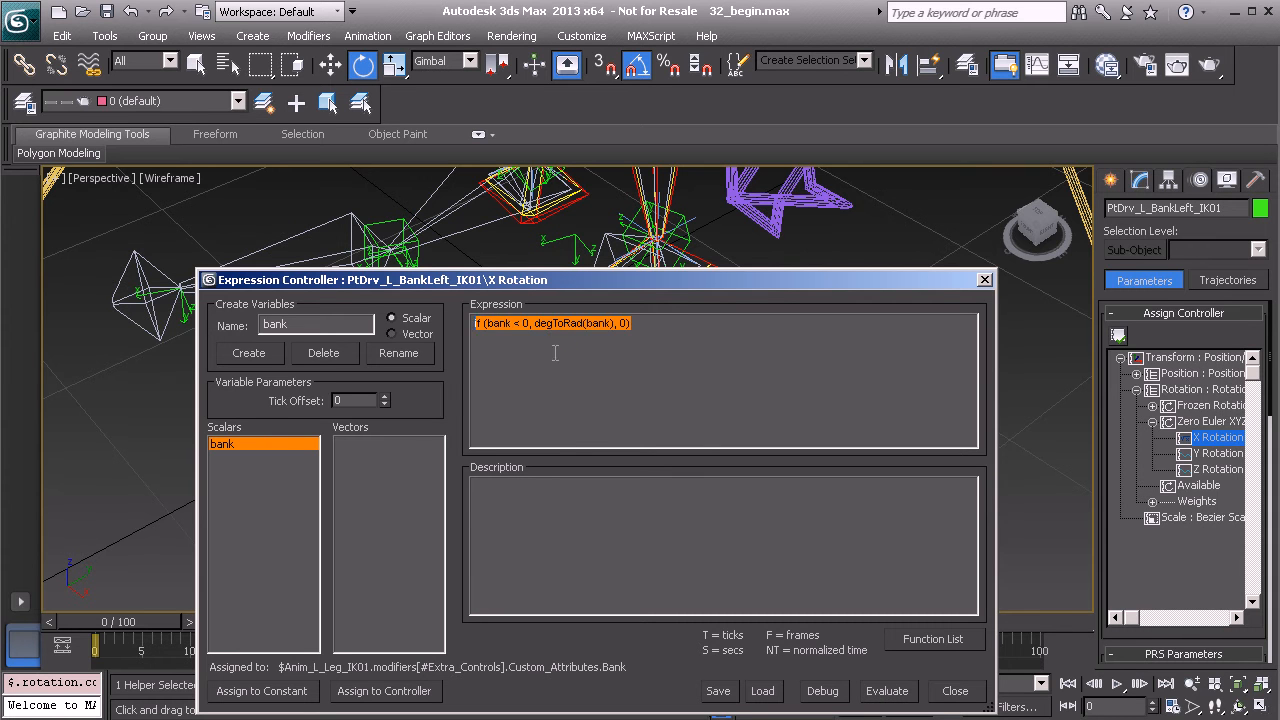
pyautogui.click(985, 281)
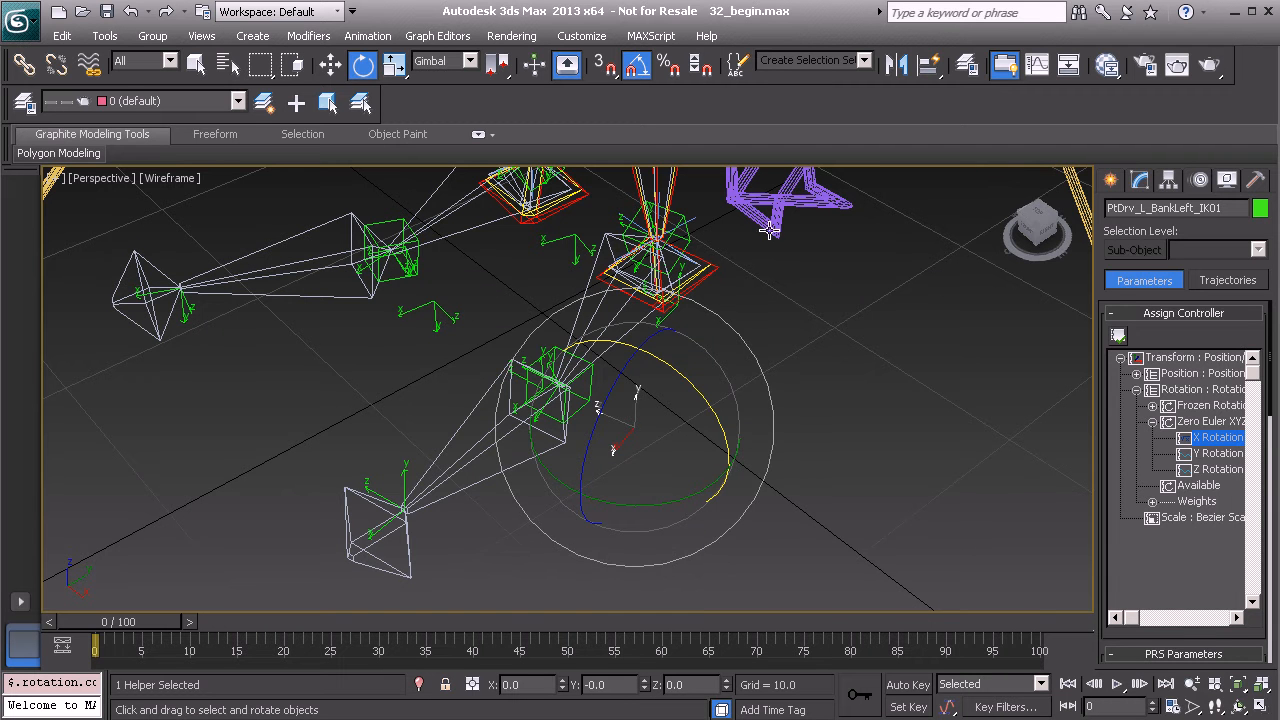
# Test the Bank attribute on the Anim_L_Leg_IK01 control and return it to 0.0
pyautogui.click(775, 214)
pyautogui.click(1140, 183)
pyautogui.scroll(-3, 1118, 585)
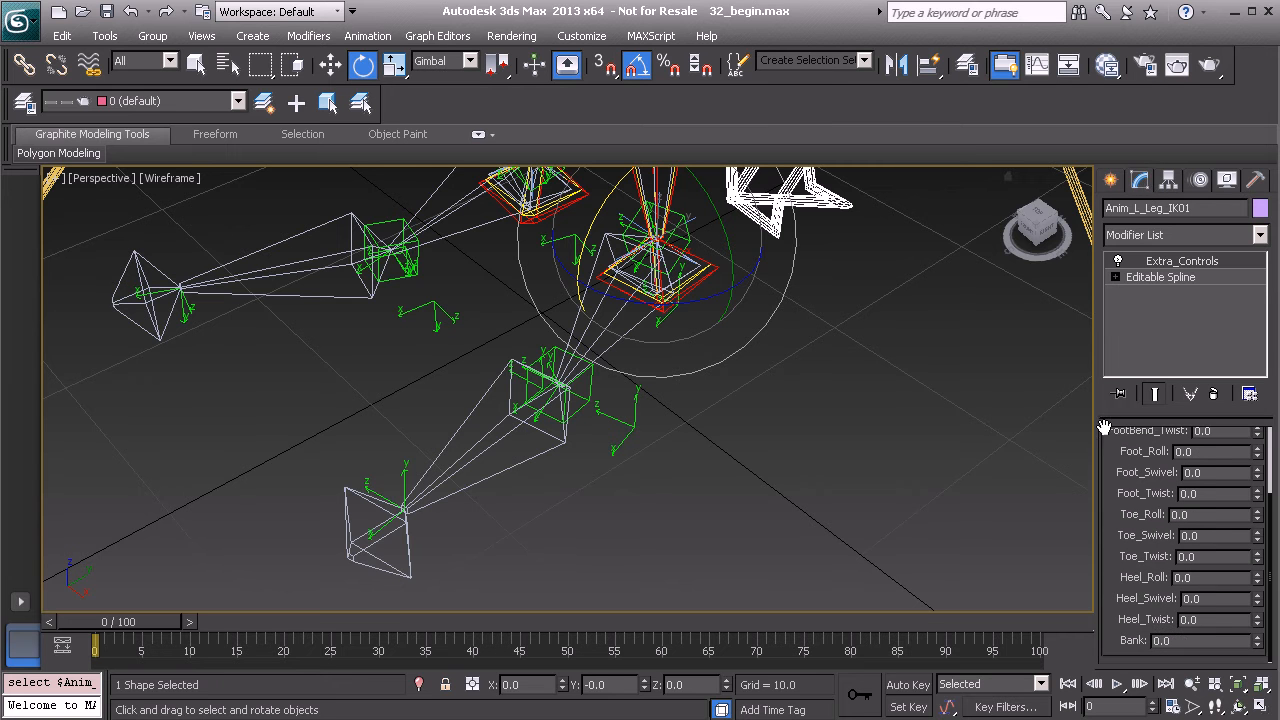
pyautogui.moveTo(1258, 645); pyautogui.dragTo(1262, 590)
pyautogui.keyDown('alt'); pyautogui.moveTo(532, 380); pyautogui.dragTo(600, 457, button='middle'); pyautogui.keyUp('alt')
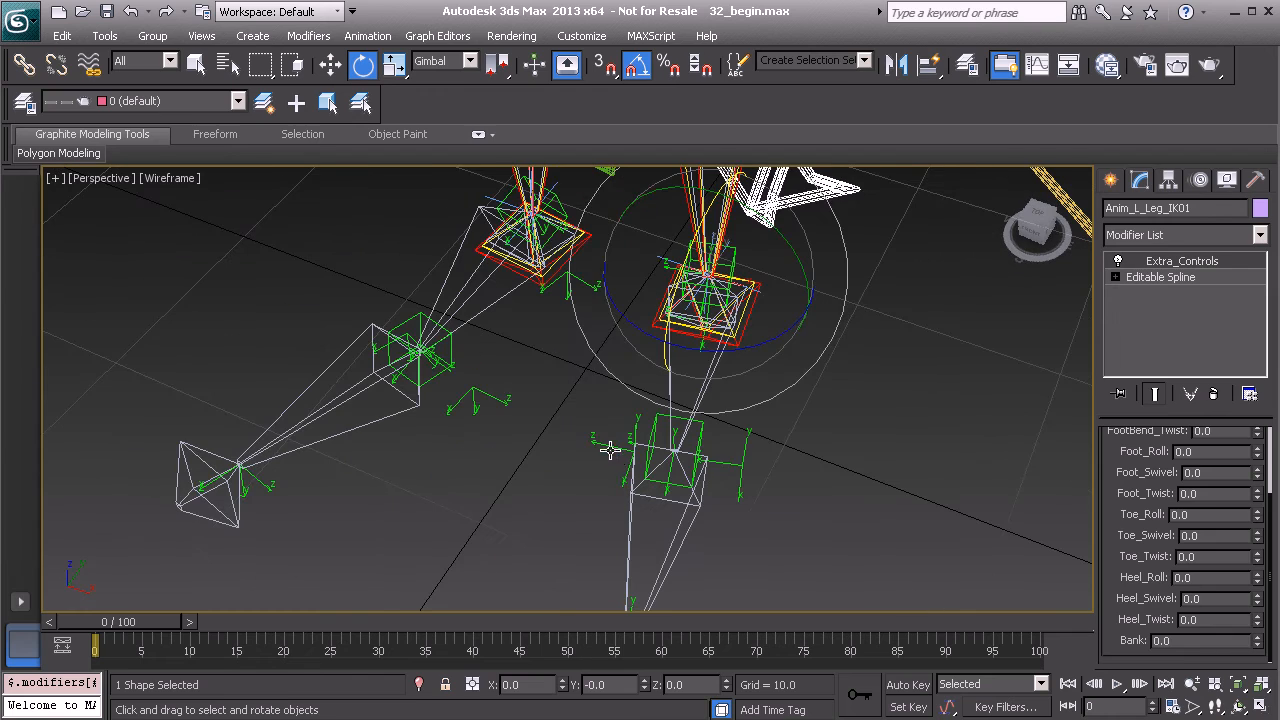
# Assign a Float Expression controller to the Zero Euler XYZ X Rotation of the PtDrv_L_BankRight_IK01 helper
pyautogui.click(605, 445)
pyautogui.keyDown('alt'); pyautogui.moveTo(692, 466); pyautogui.dragTo(645, 399, button='middle'); pyautogui.keyUp('alt')
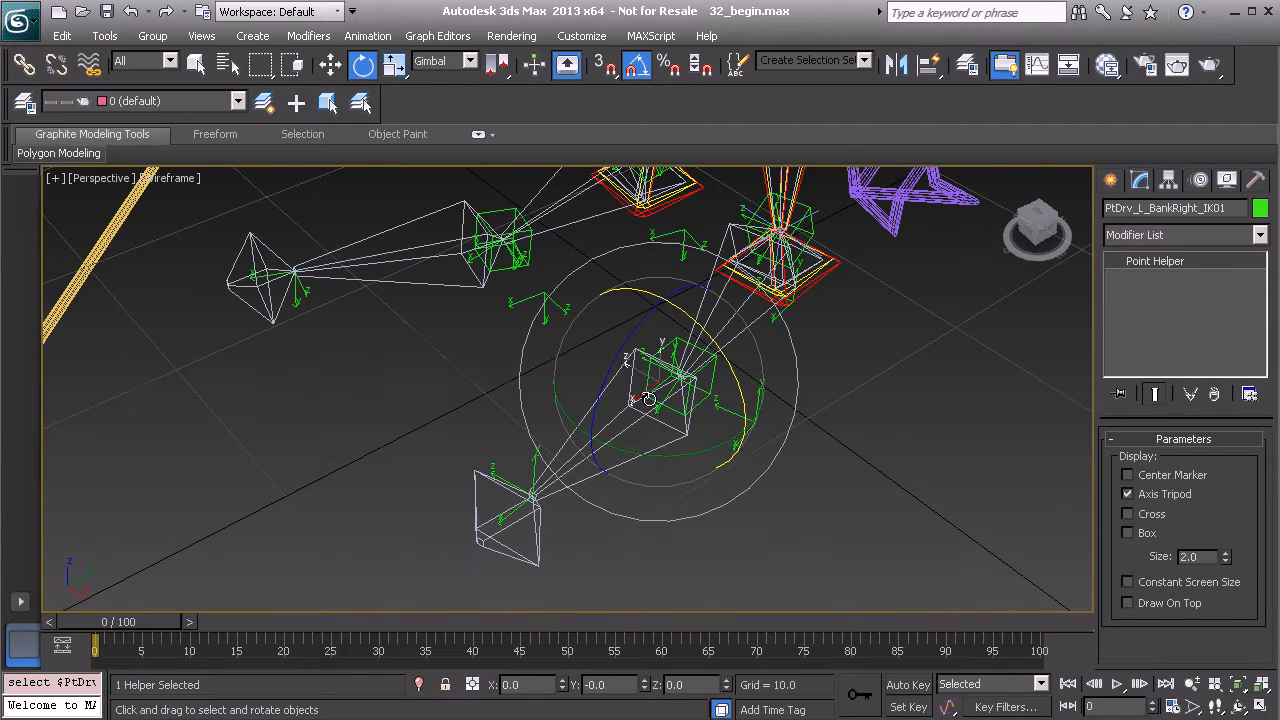
pyautogui.click(1201, 180)
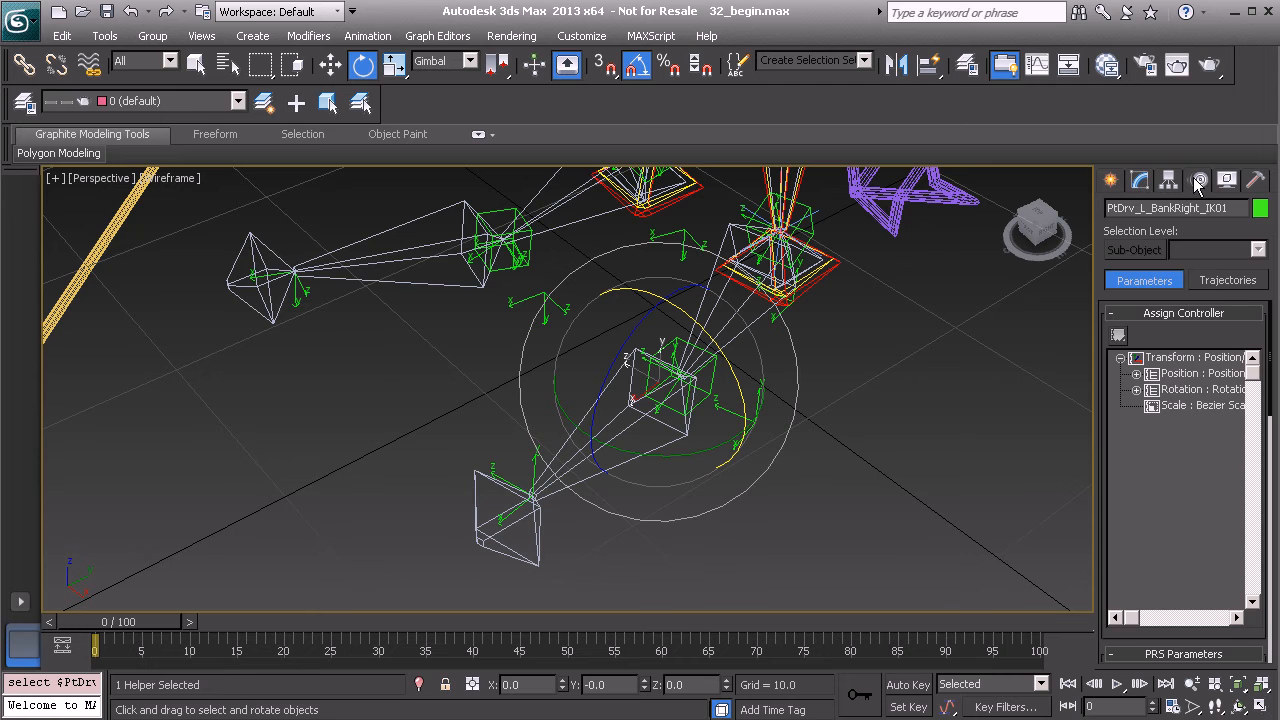
pyautogui.click(1137, 390)
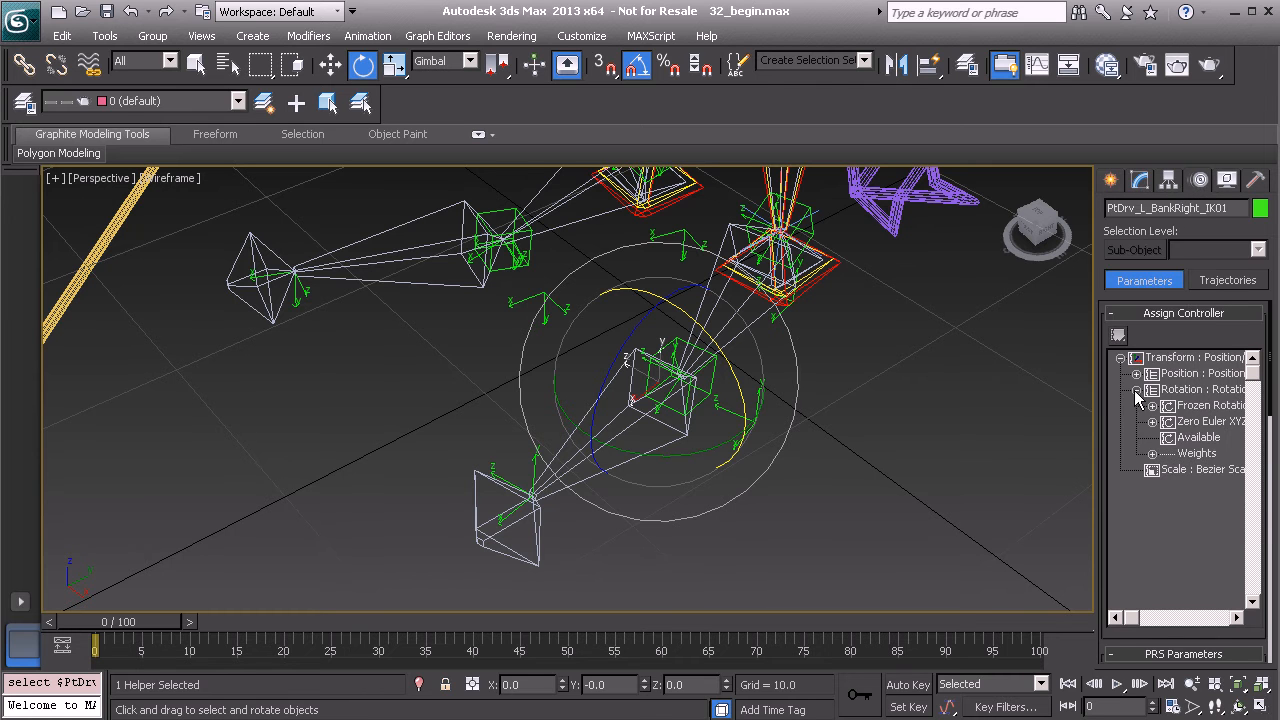
pyautogui.click(1152, 421)
pyautogui.click(1188, 437)
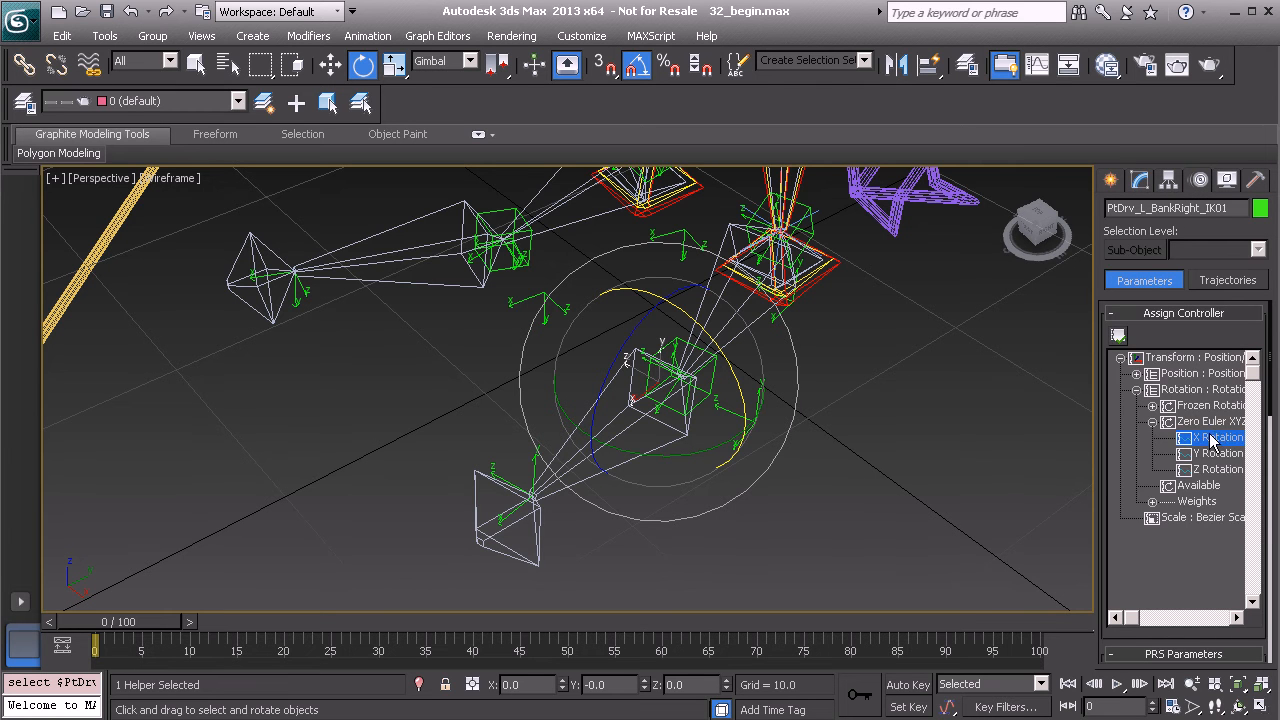
pyautogui.click(1118, 335)
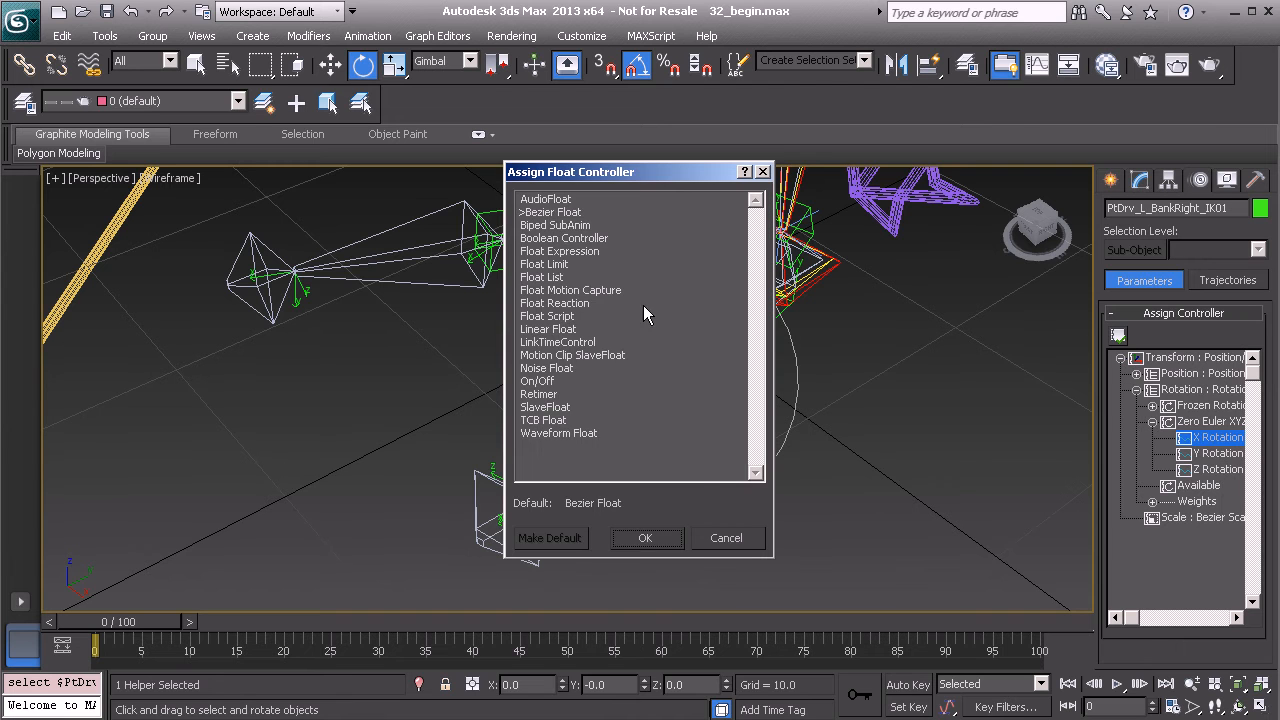
pyautogui.click(568, 253)
pyautogui.click(645, 538)
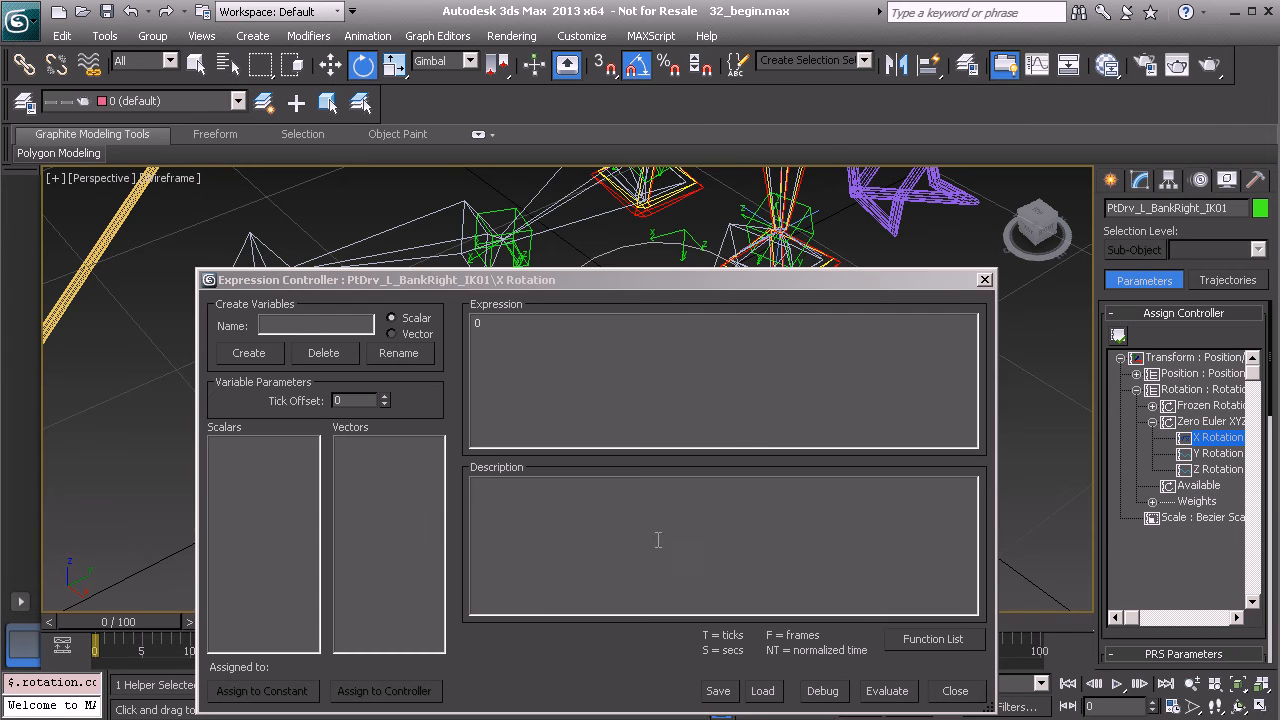
# Enter the expression "if (bank > 0, degToRad(bank), 0)" and create a scalar variable named bank
pyautogui.write('if (bank < 0, degToRad(bank), 0)')
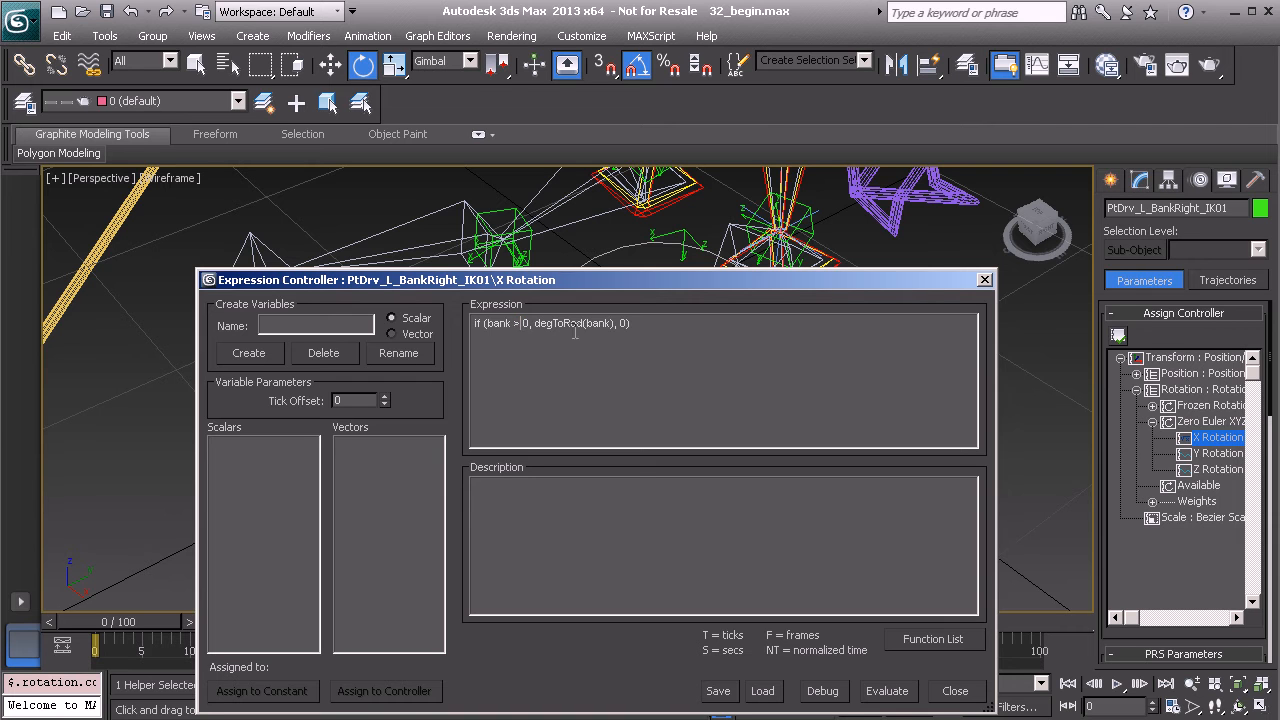
pyautogui.click(334, 324)
pyautogui.click(278, 350)
pyautogui.moveTo(392, 282); pyautogui.dragTo(412, 129)
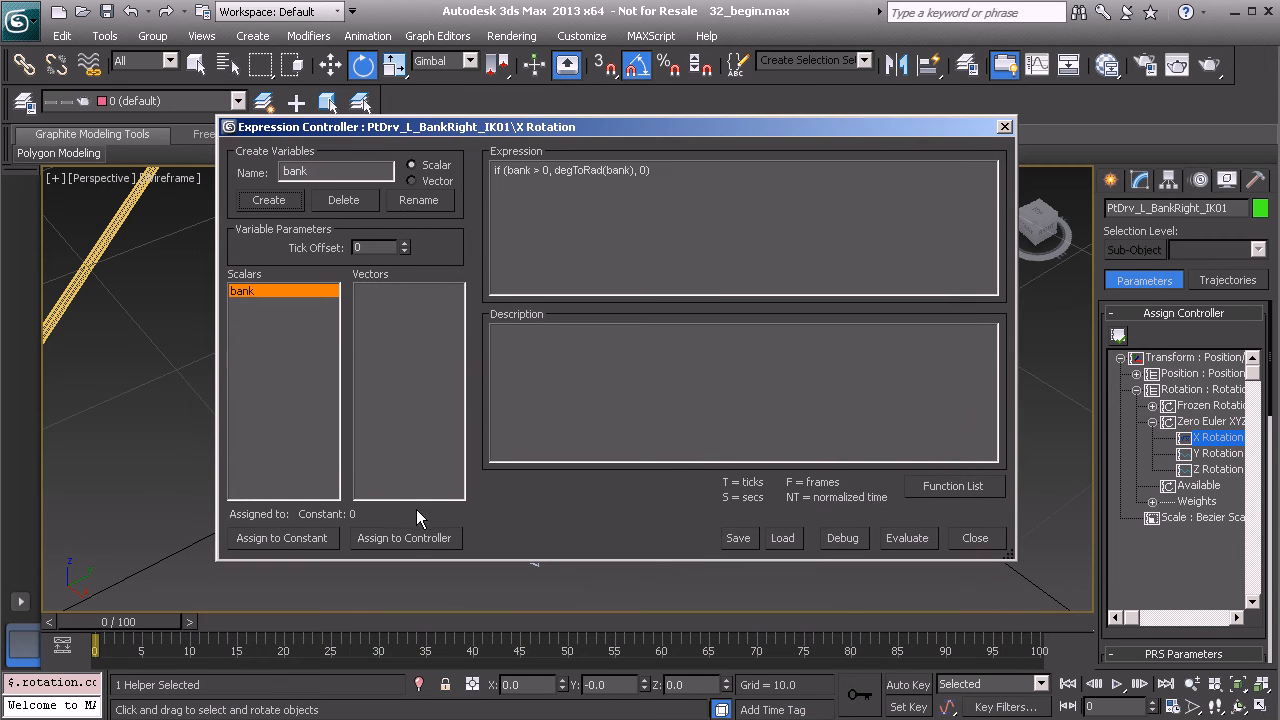
# Assign the bank variable to the Bank custom attribute of Anim_L_Leg_IK01 and evaluate the expression
pyautogui.click(411, 538)
pyautogui.click(473, 663)
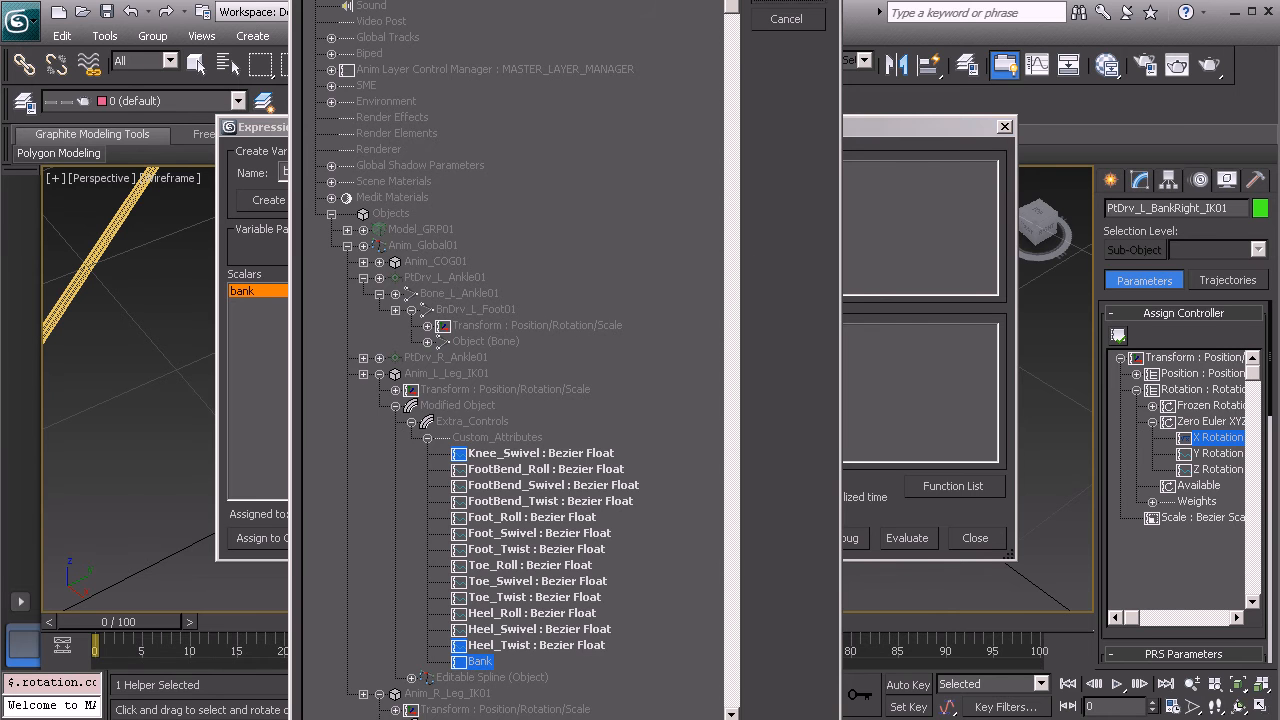
pyautogui.click(788, 1)
pyautogui.click(911, 541)
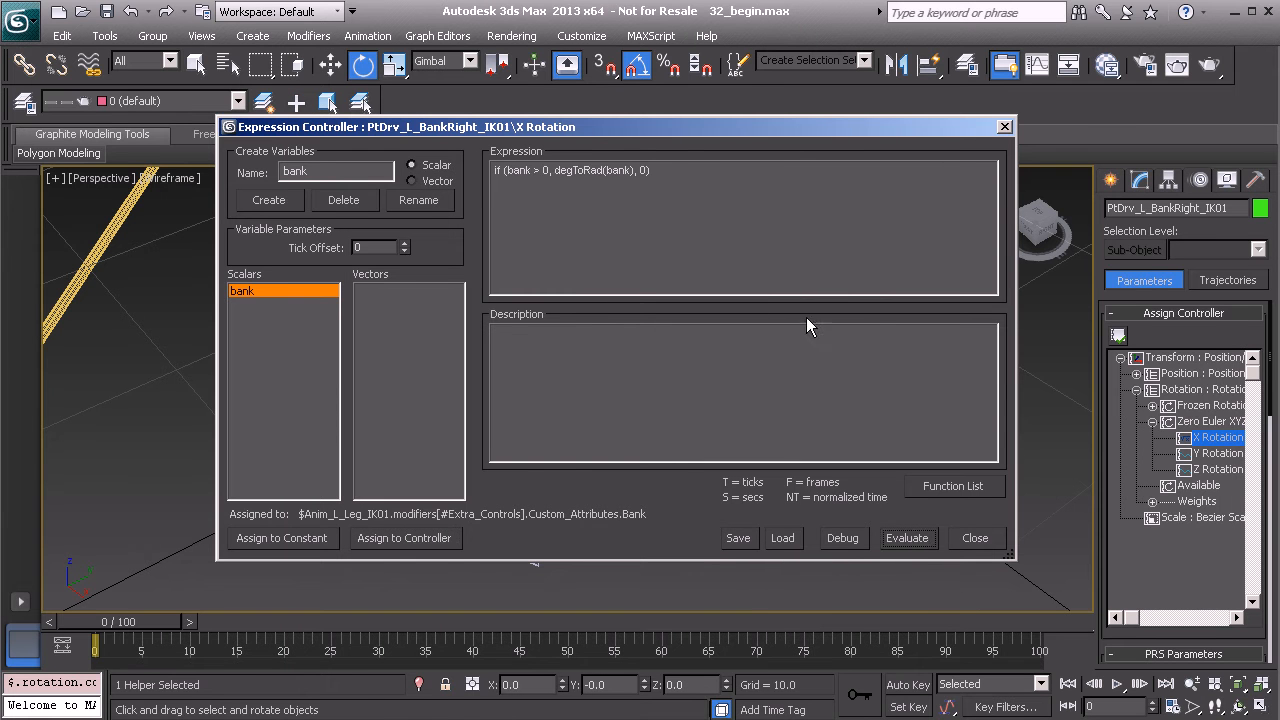
# Copy the text of the bank expression for reuse and close the expression controller
pyautogui.moveTo(703, 180); pyautogui.dragTo(489, 190)
pyautogui.hotkey('ctrl', 'c')
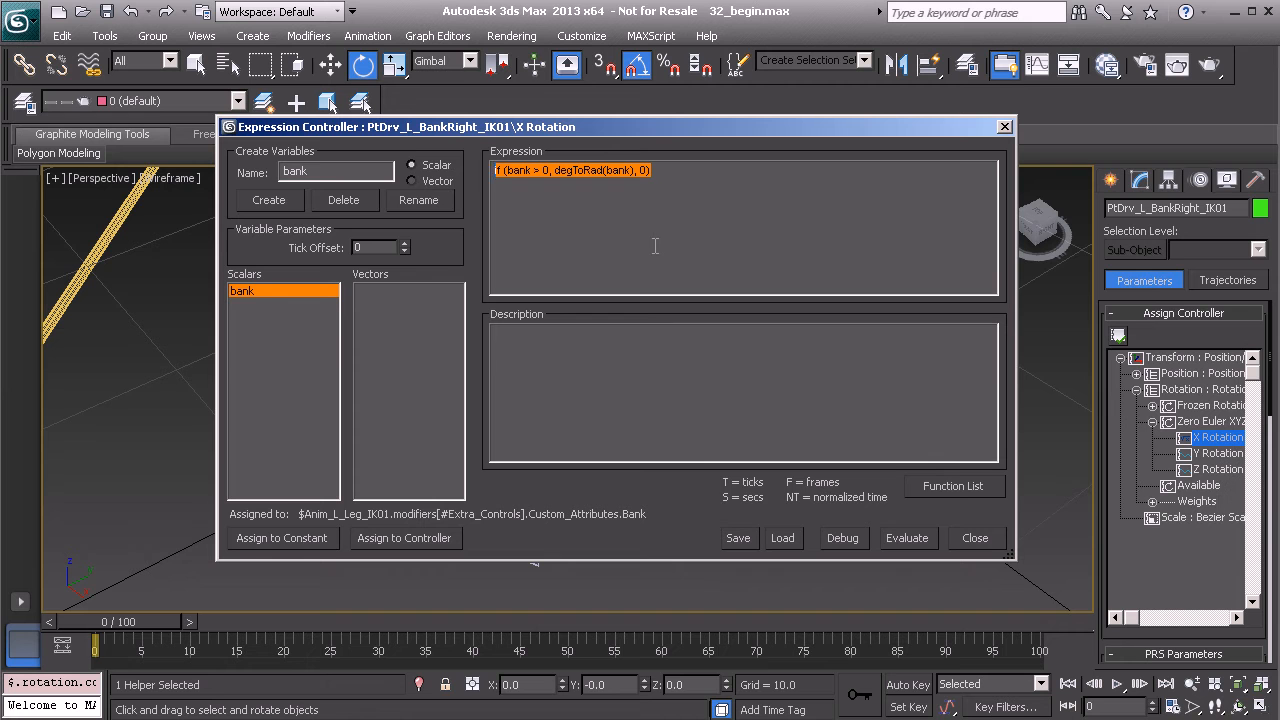
pyautogui.click(1004, 127)
# Test the Bank attribute on the Anim_L_Leg_IK01 control, then undo the change
pyautogui.keyDown('alt'); pyautogui.moveTo(847, 475); pyautogui.dragTo(860, 280, button='middle'); pyautogui.keyUp('alt')
pyautogui.click(874, 245)
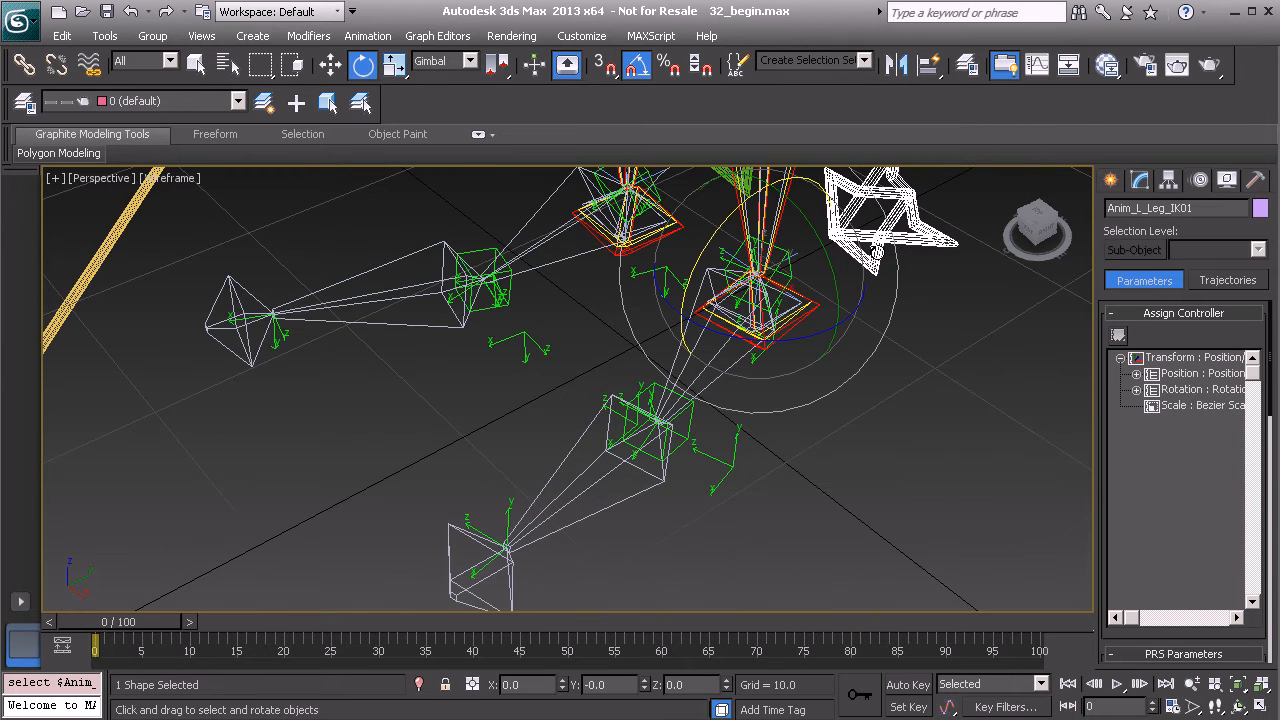
pyautogui.click(1143, 181)
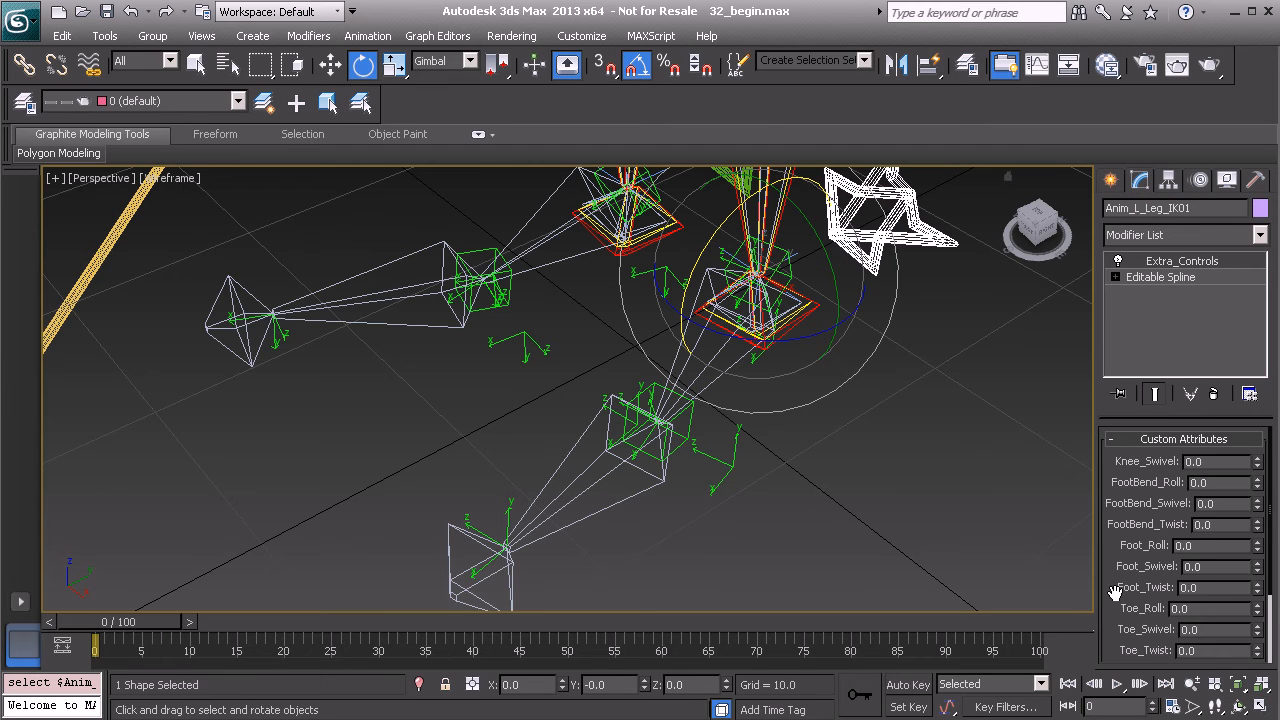
pyautogui.moveTo(1112, 582); pyautogui.dragTo(1095, 405)
pyautogui.moveTo(1257, 643); pyautogui.dragTo(1253, 55)
pyautogui.hotkey('ctrl', 'z')
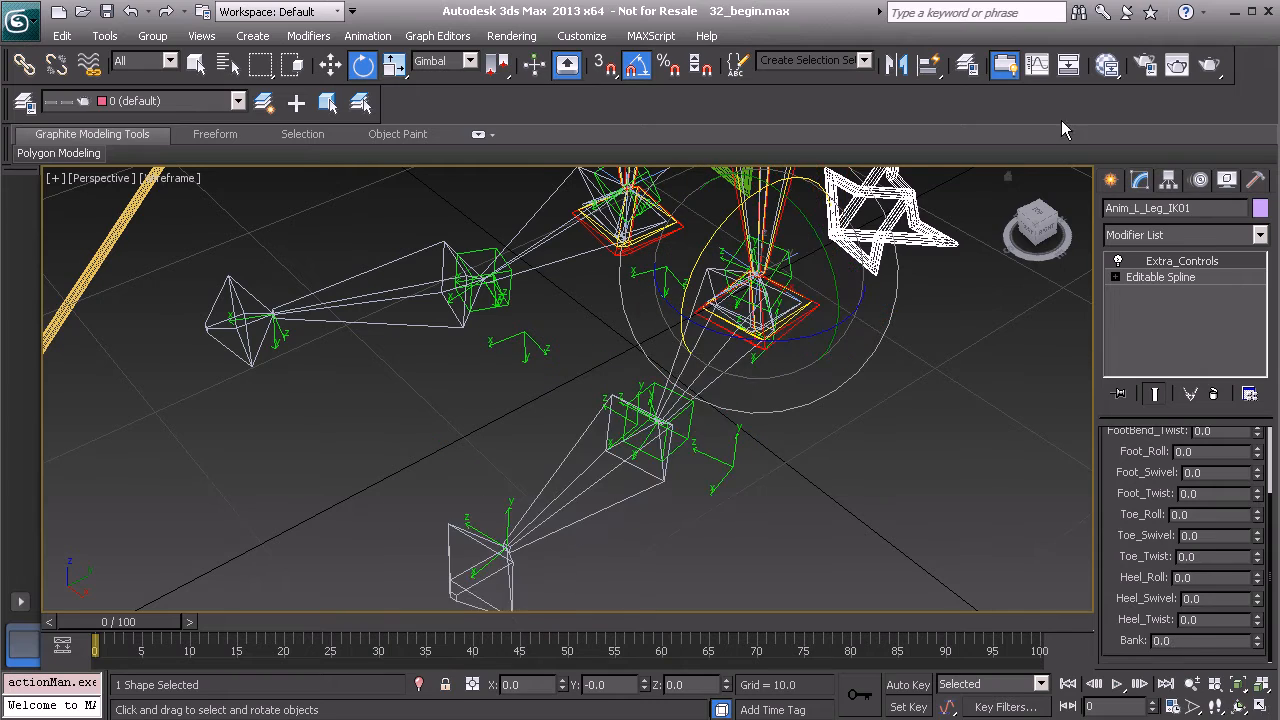
# Assign a Float Expression controller to the Zero Euler XYZ X Rotation of the PtDrv_R_BankRight_IK01 helper
pyautogui.keyDown('alt'); pyautogui.moveTo(494, 346); pyautogui.dragTo(569, 354, button='middle'); pyautogui.keyUp('alt')
pyautogui.click(660, 506)
pyautogui.keyDown('alt'); pyautogui.moveTo(640, 510); pyautogui.dragTo(625, 430, button='middle'); pyautogui.keyUp('alt')
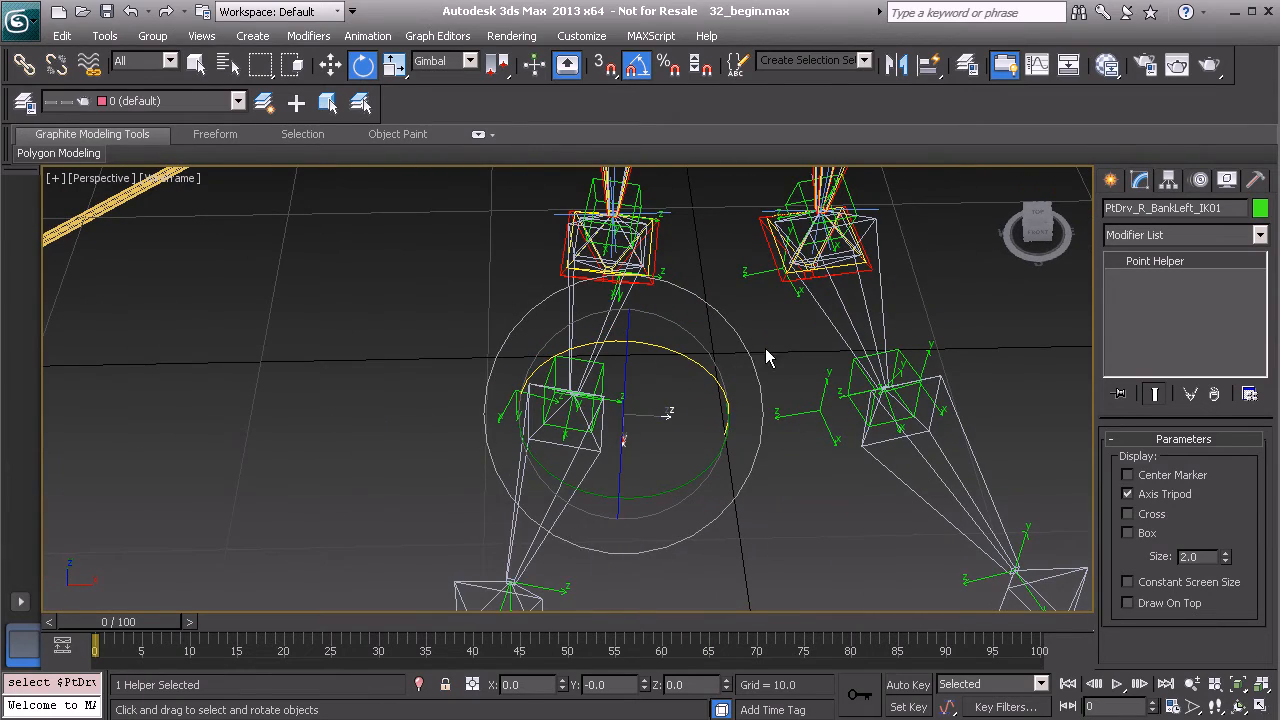
pyautogui.keyDown('alt'); pyautogui.moveTo(705, 425); pyautogui.dragTo(690, 430, button='middle'); pyautogui.keyUp('alt')
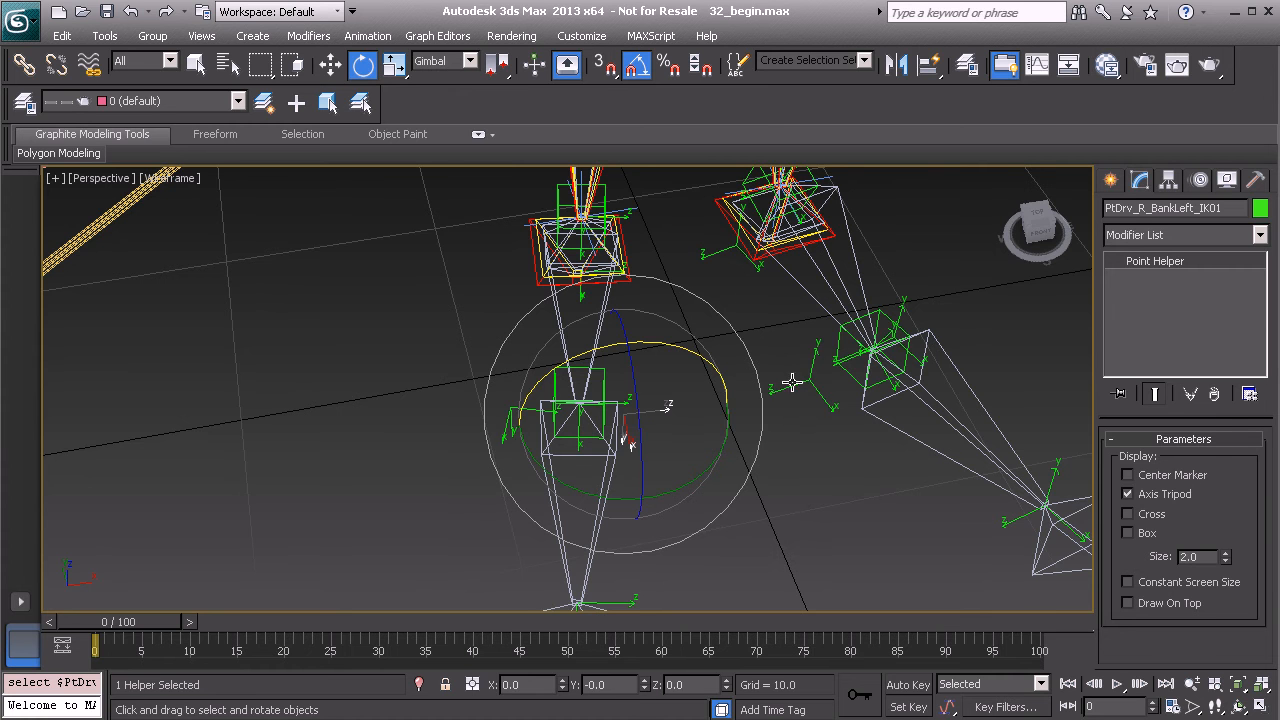
pyautogui.keyDown('alt'); pyautogui.moveTo(554, 414); pyautogui.dragTo(572, 412, button='middle'); pyautogui.keyUp('alt')
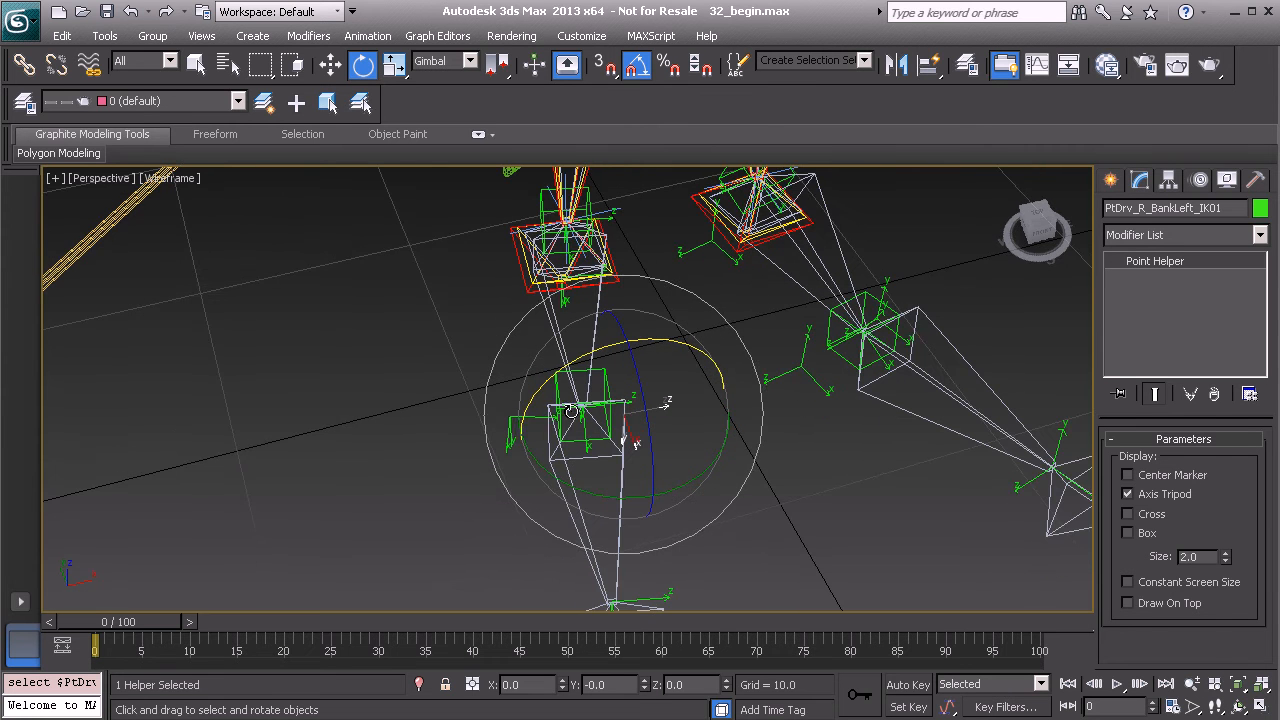
pyautogui.click(514, 418)
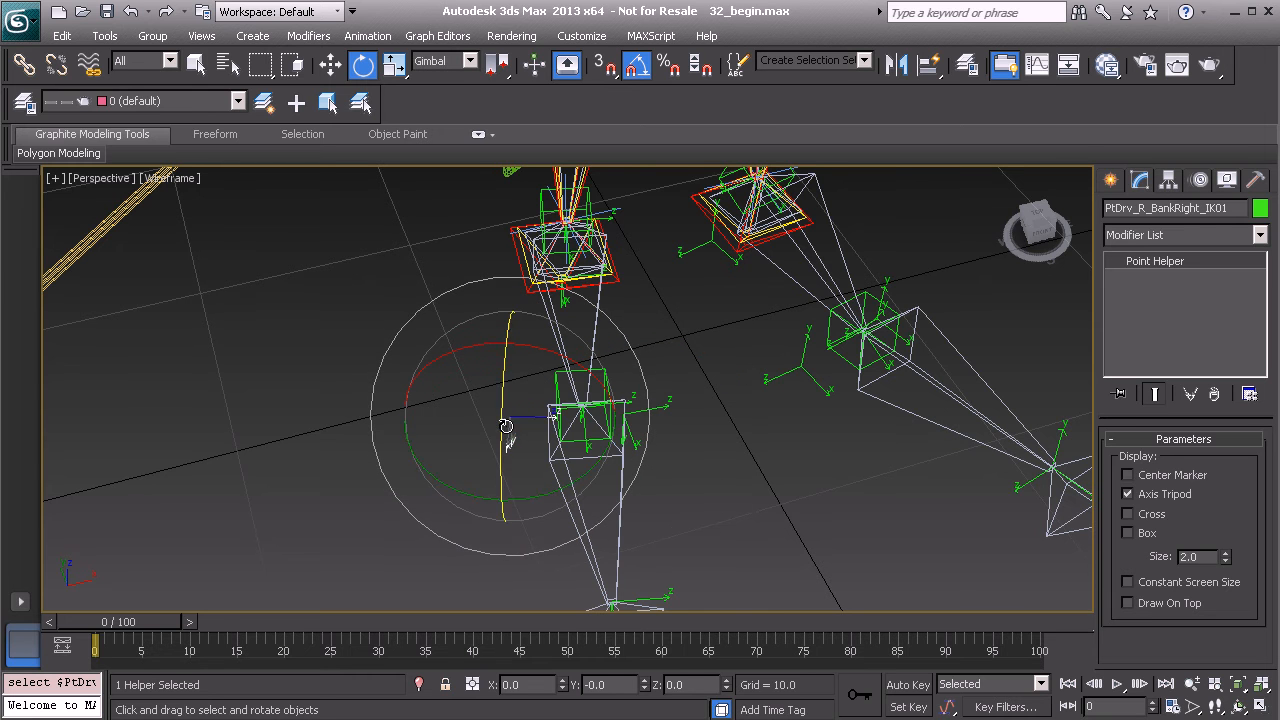
pyautogui.keyDown('alt'); pyautogui.moveTo(517, 437); pyautogui.dragTo(505, 422, button='middle'); pyautogui.keyUp('alt')
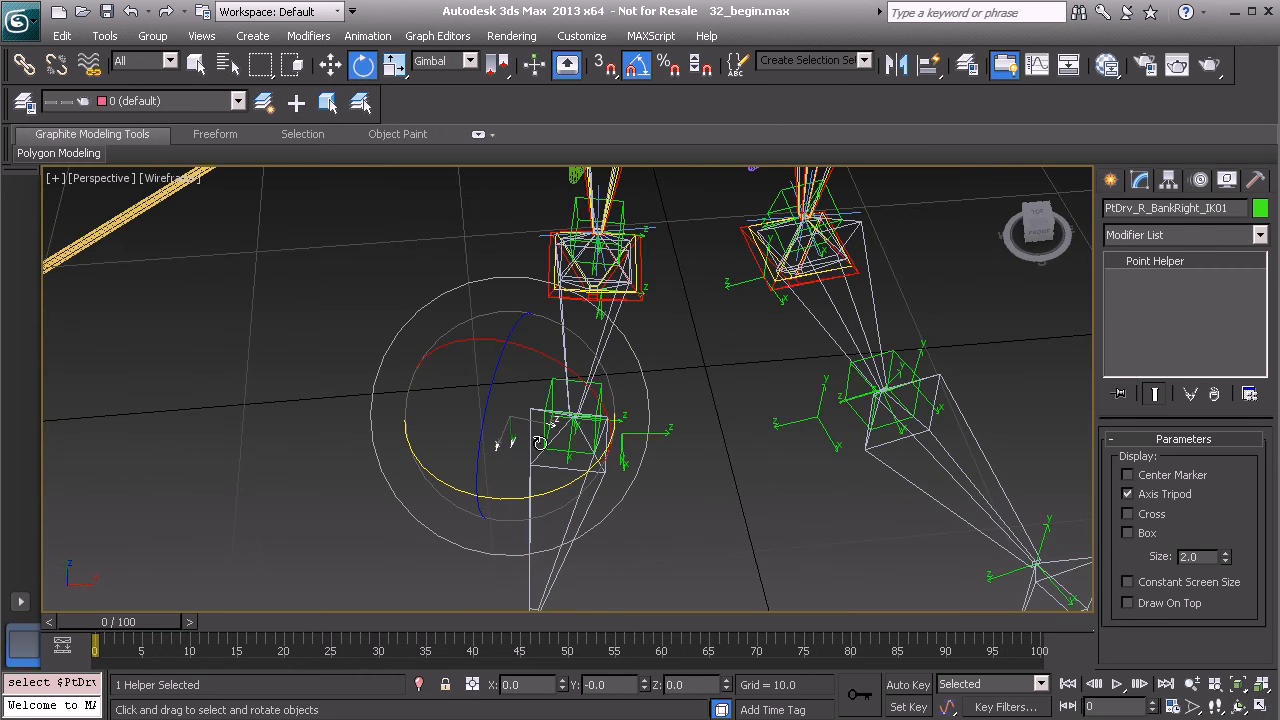
pyautogui.click(1200, 180)
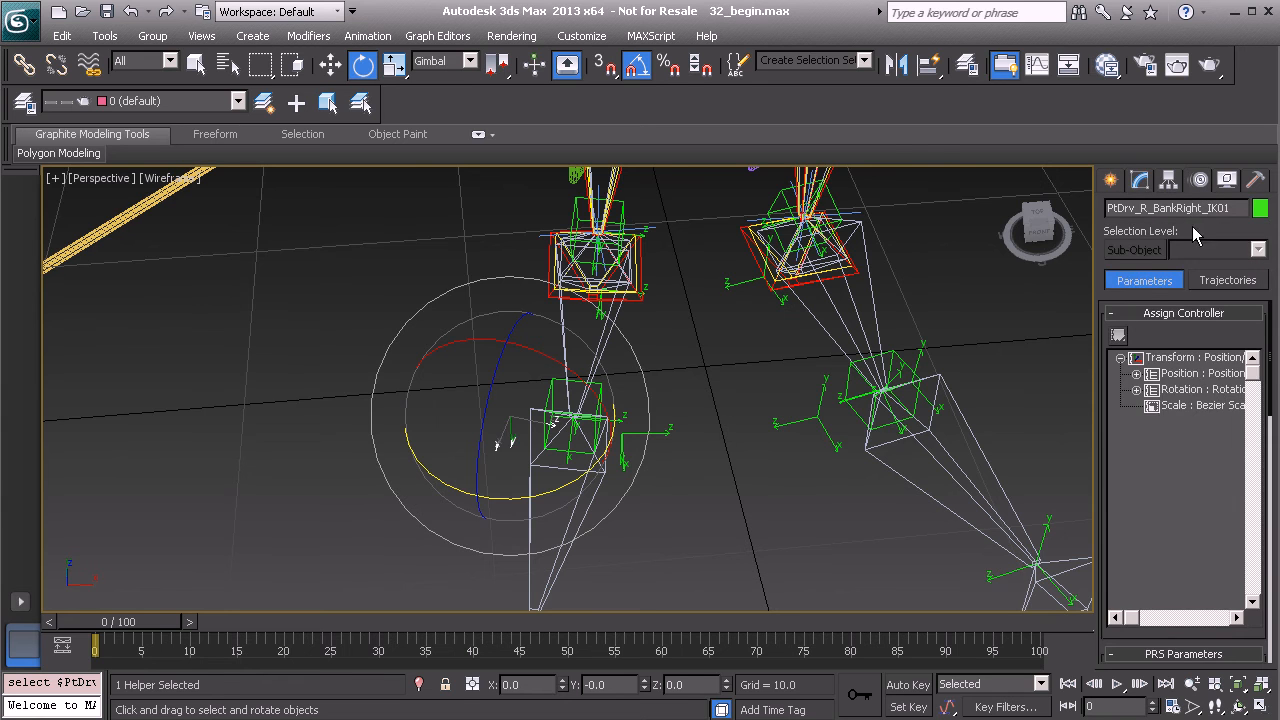
pyautogui.click(1136, 389)
pyautogui.click(1152, 421)
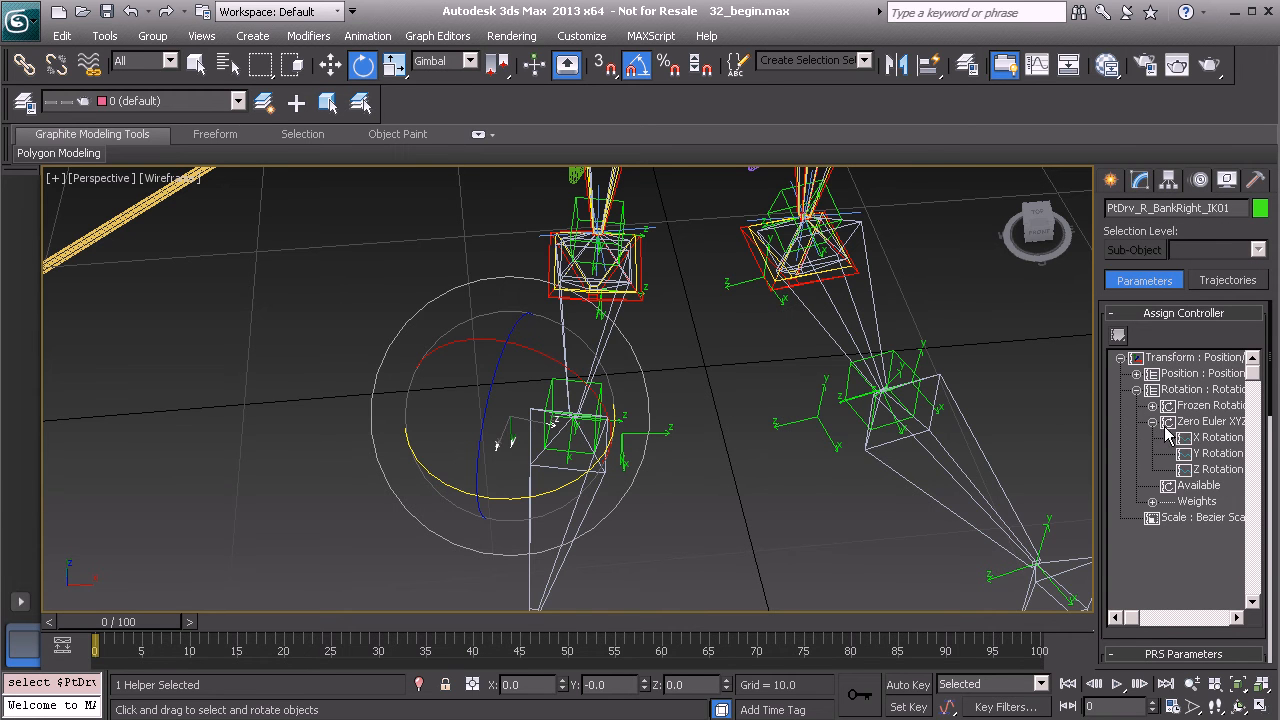
pyautogui.click(1210, 439)
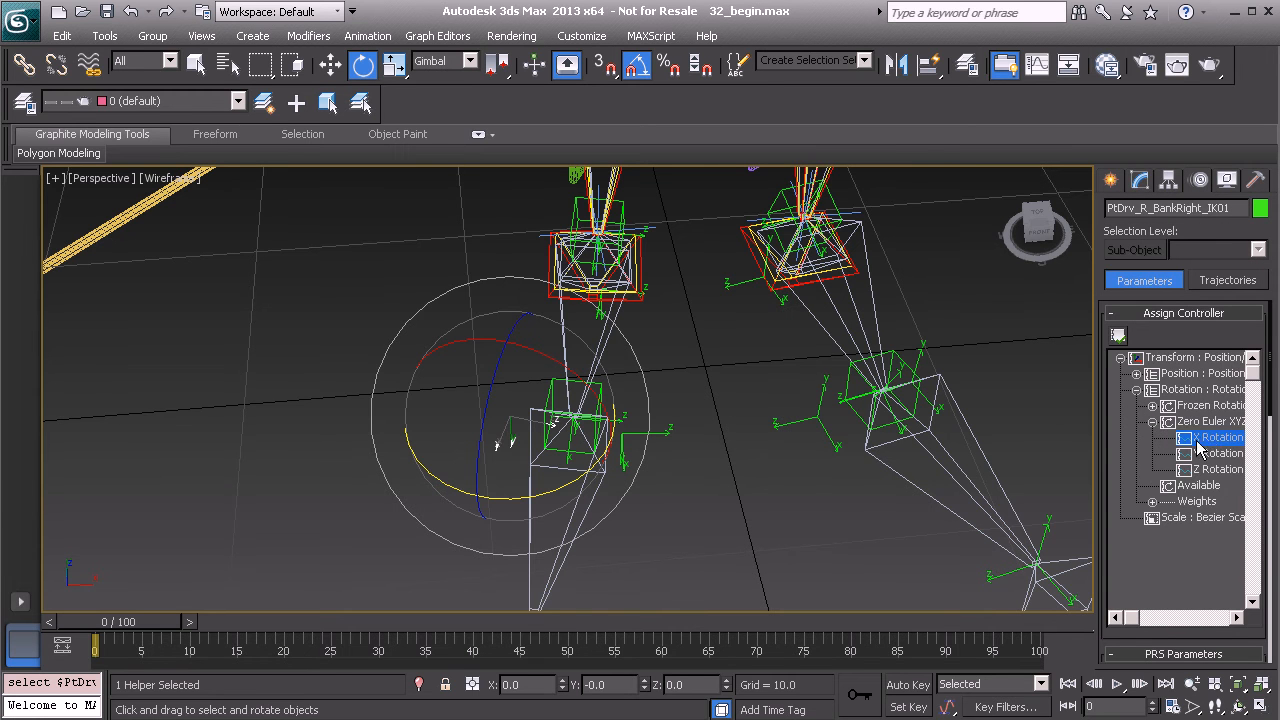
pyautogui.click(1118, 335)
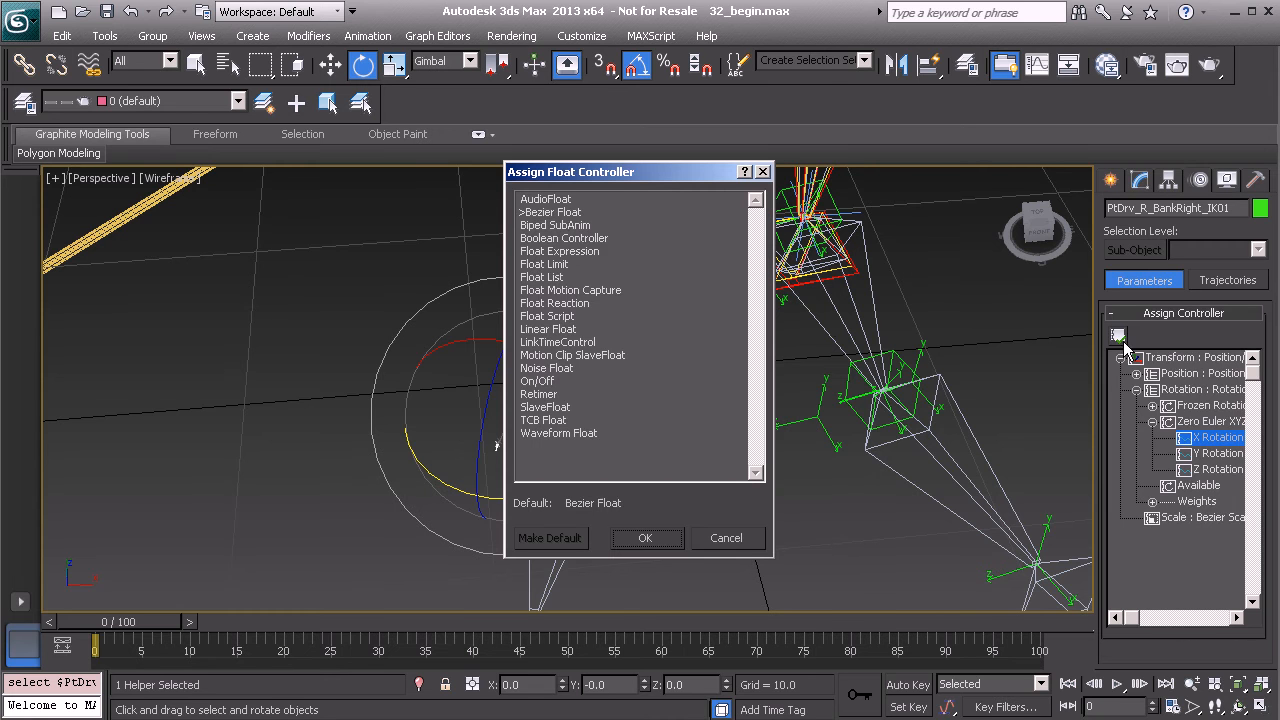
pyautogui.click(566, 252)
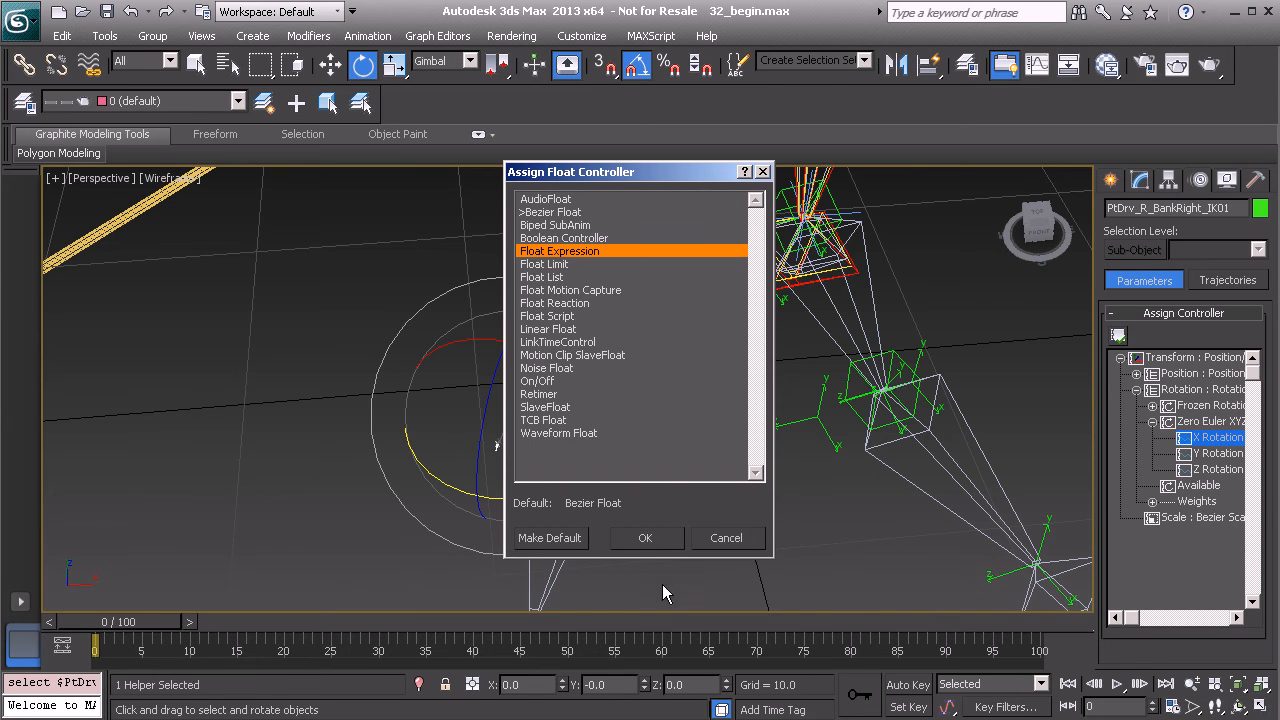
pyautogui.click(645, 539)
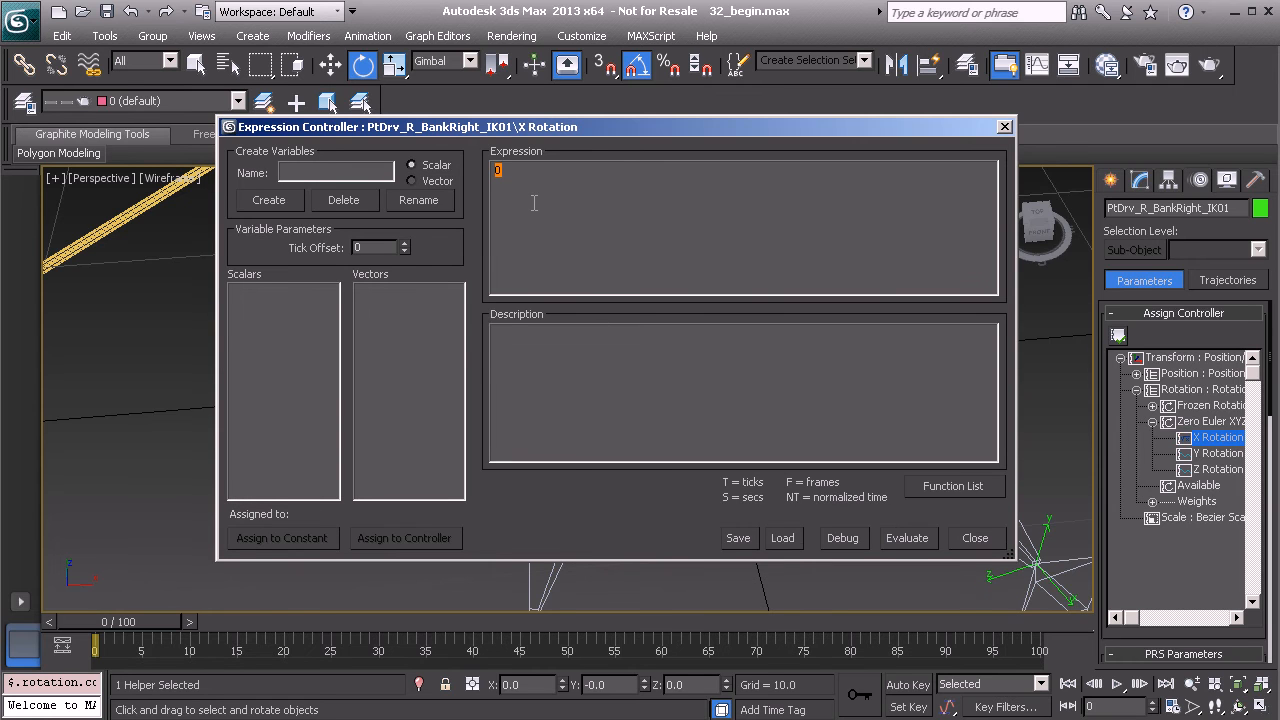
# Paste the copied expression "if (bank > 0, degToRad(bank), 0)" and create a scalar variable named bank
pyautogui.hotkey('ctrl', 'v')
pyautogui.click(270, 200)
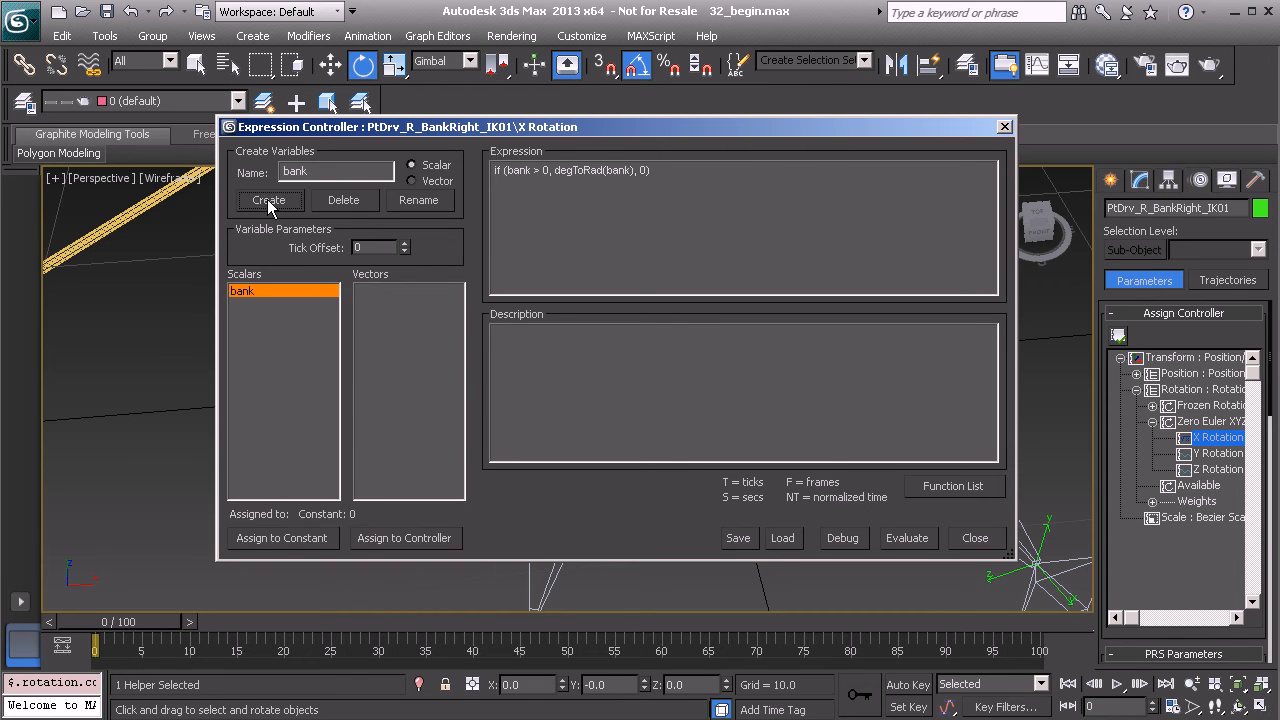
pyautogui.moveTo(364, 128); pyautogui.dragTo(349, 55)
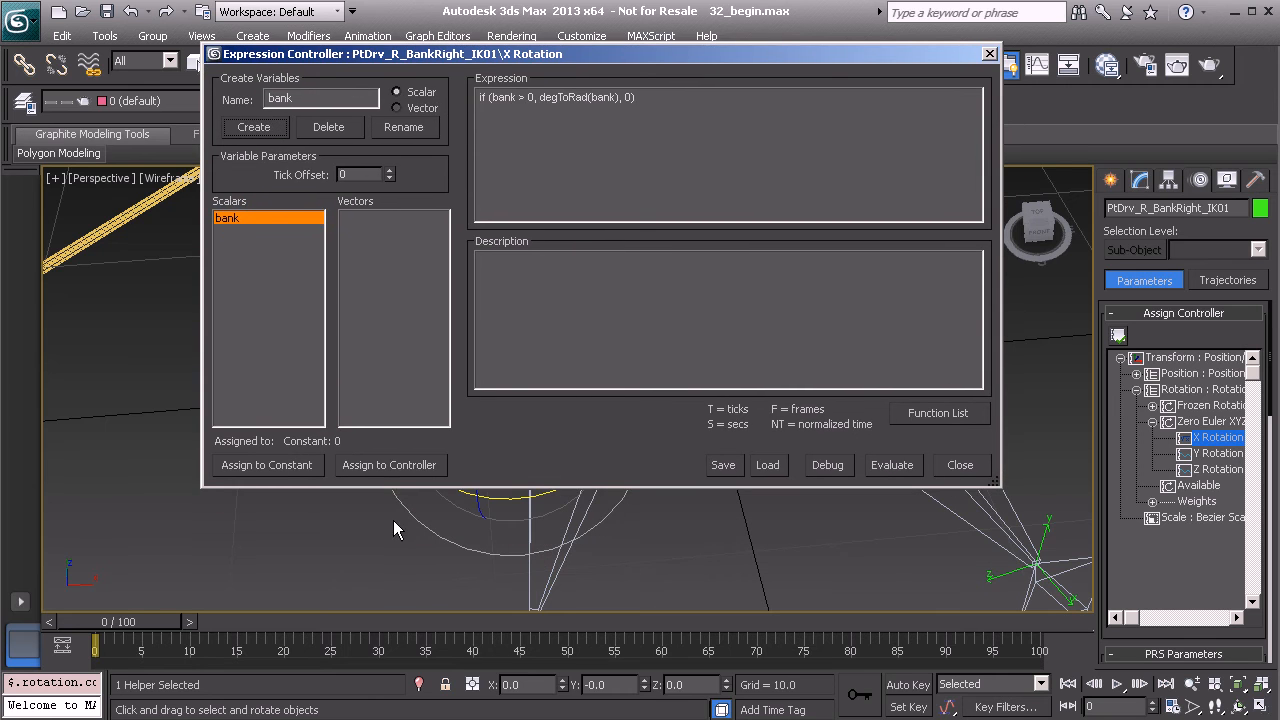
# Assign the bank variable to the Bank custom attribute of Anim_R_Leg_IK01, evaluate the expression and close the controller
pyautogui.click(388, 465)
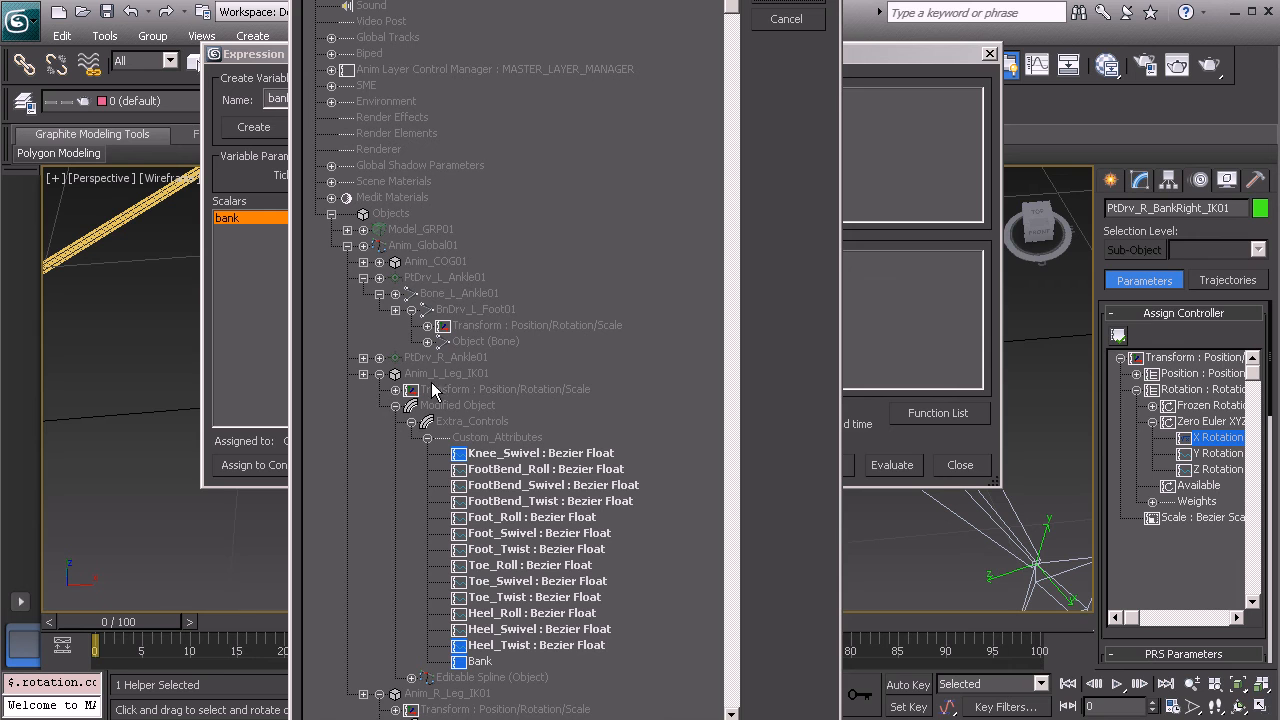
pyautogui.click(379, 375)
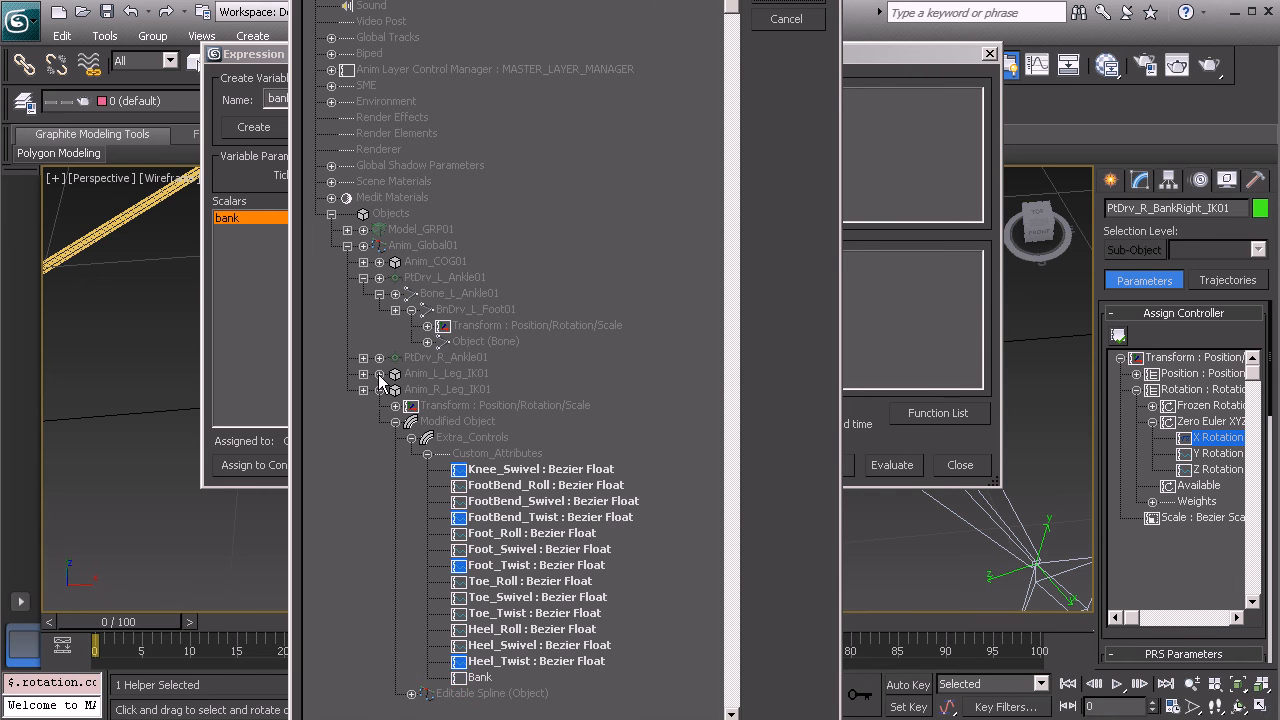
pyautogui.scroll(-1, 512, 494)
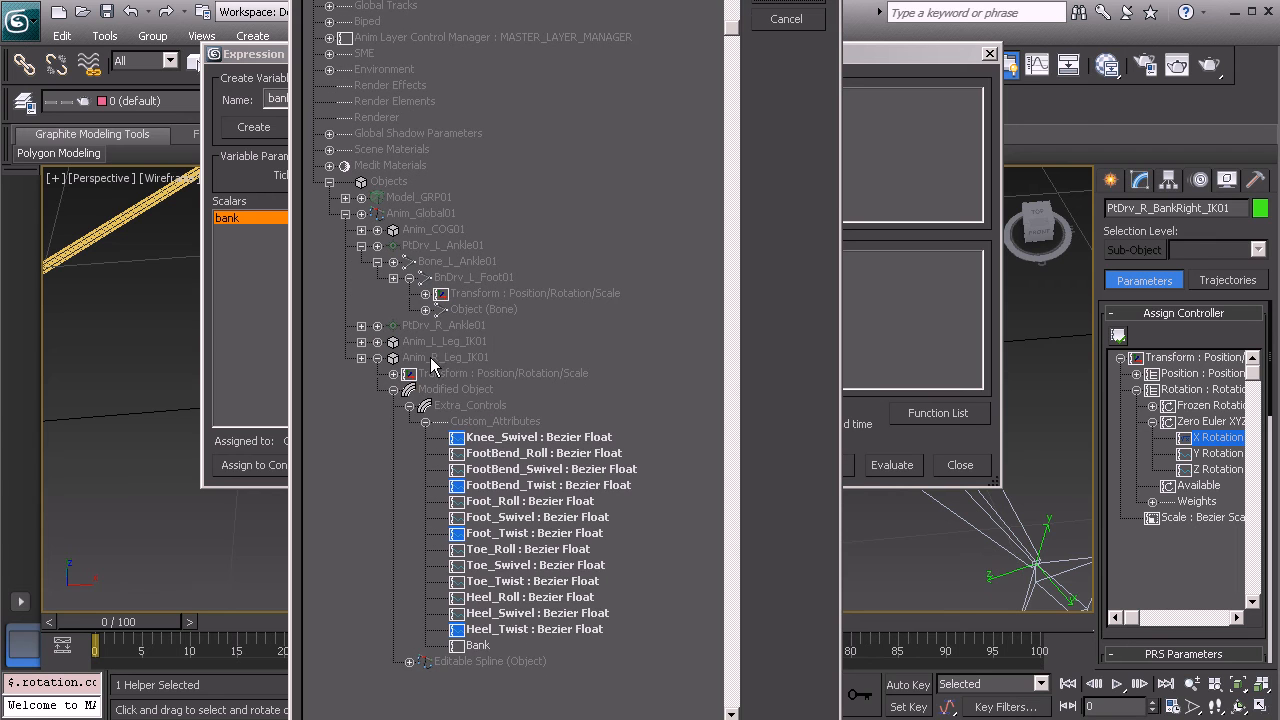
pyautogui.scroll(-4, 470, 460)
pyautogui.click(468, 517)
pyautogui.click(810, 5)
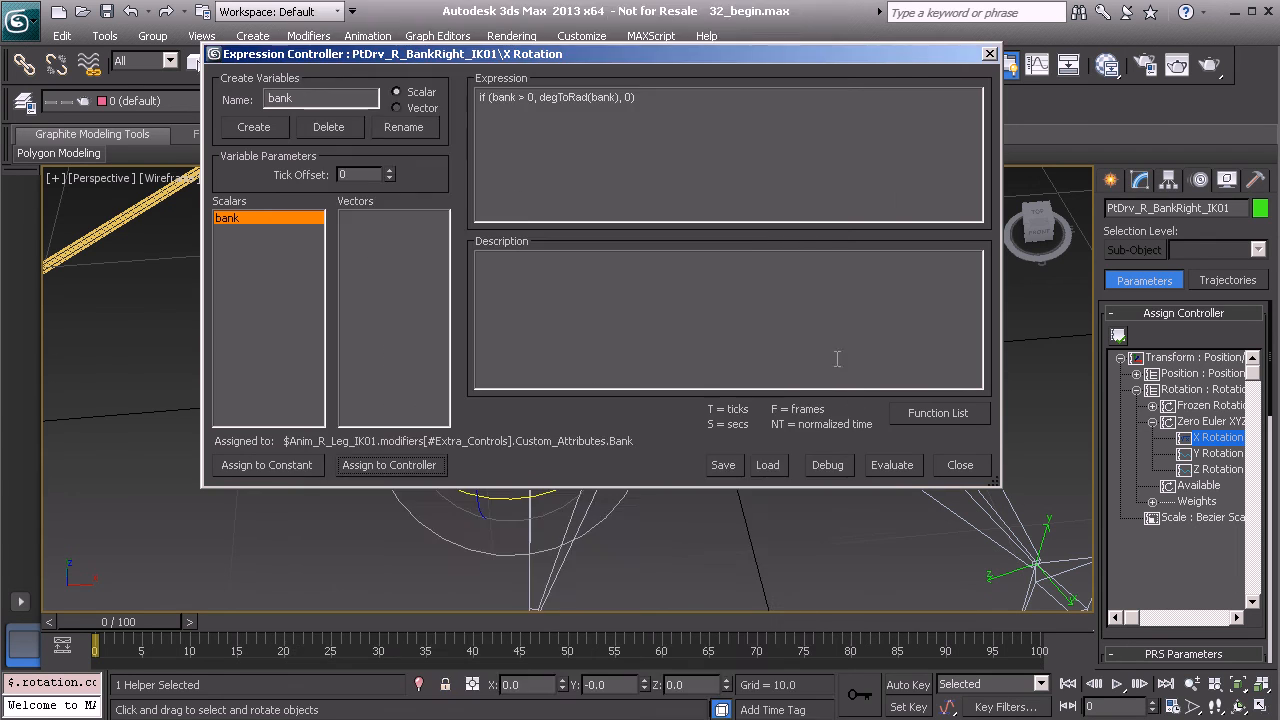
pyautogui.click(895, 468)
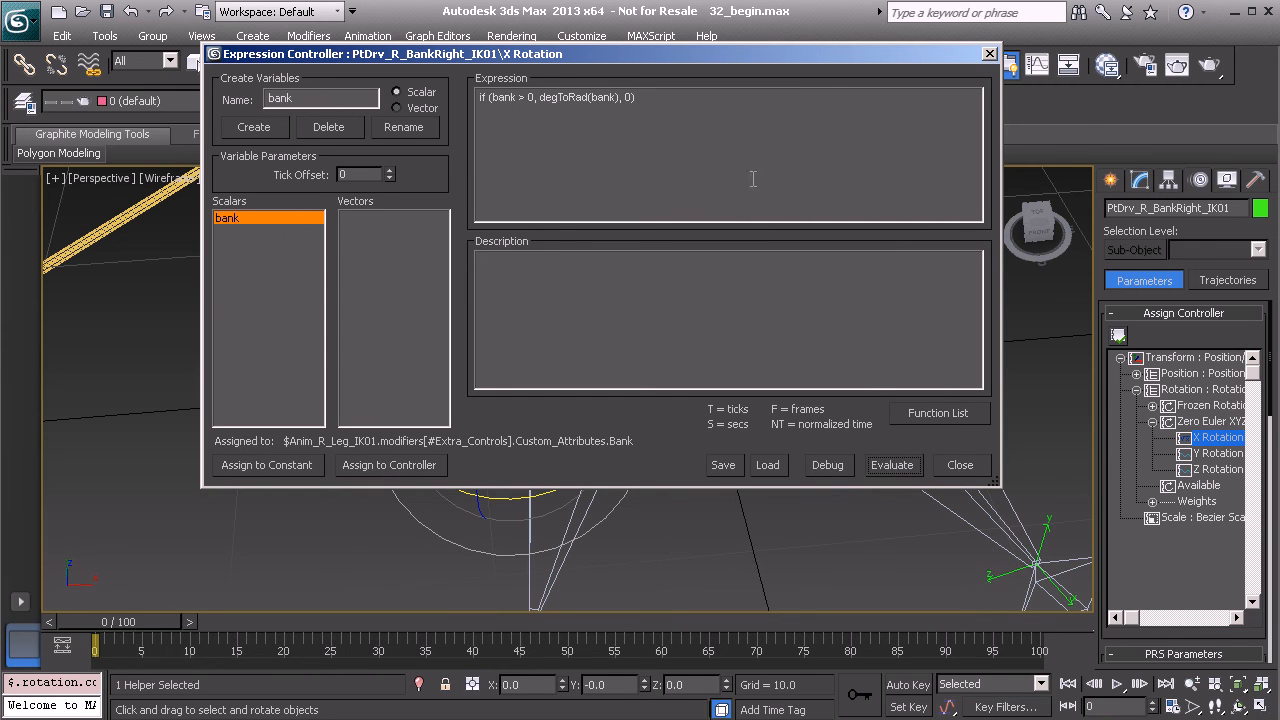
pyautogui.click(989, 53)
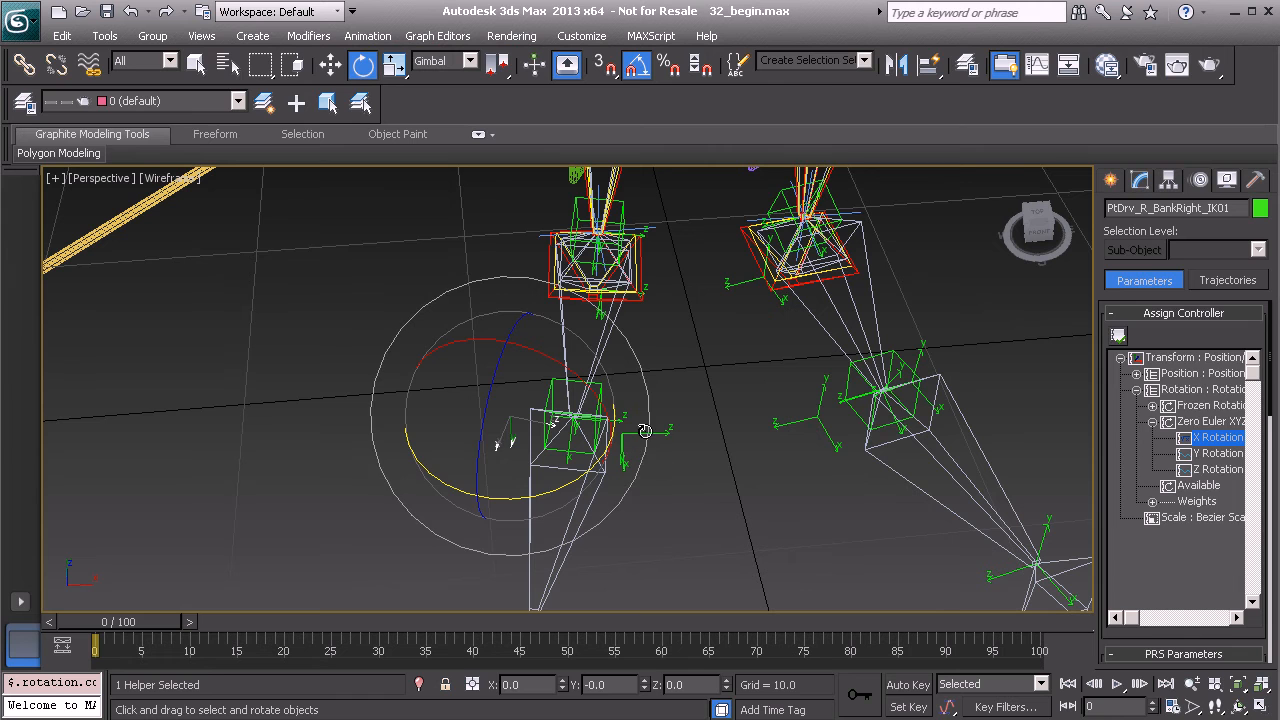
# Assign a Float Expression controller to the Zero Euler XYZ X Rotation of the PtDrv_R_BankLeft_IK01 helper
pyautogui.click(642, 434)
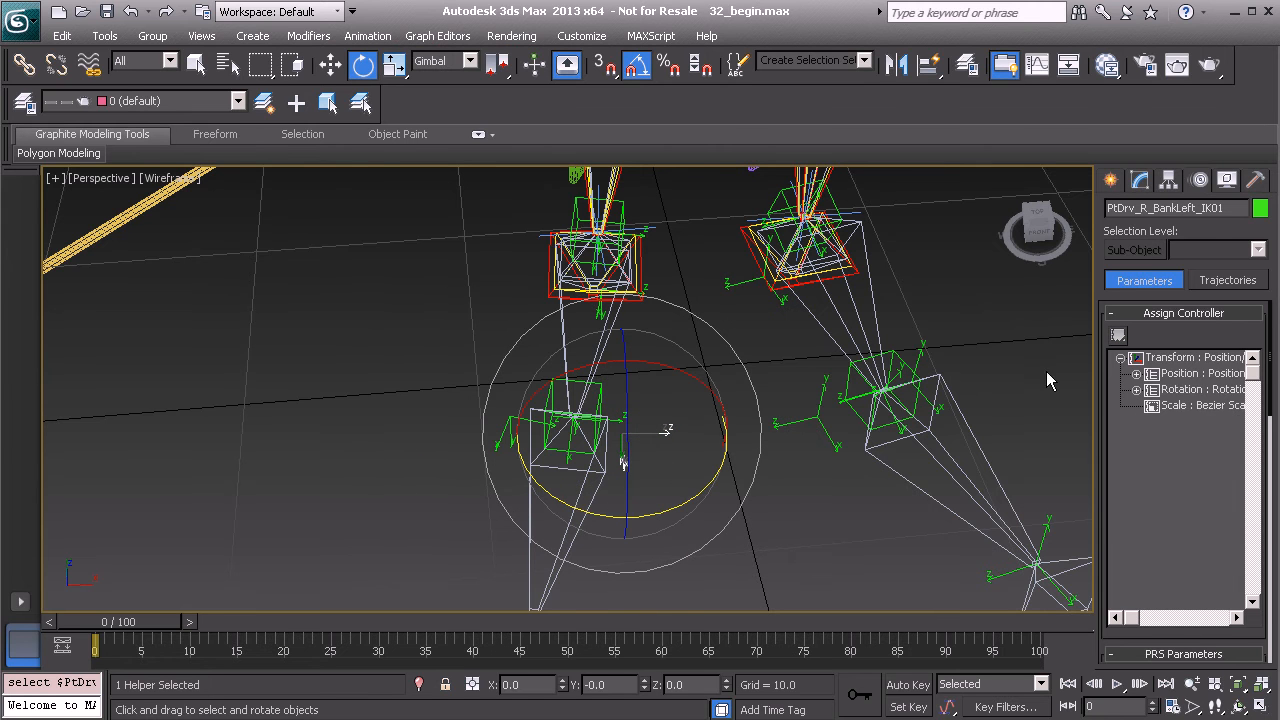
pyautogui.click(1136, 390)
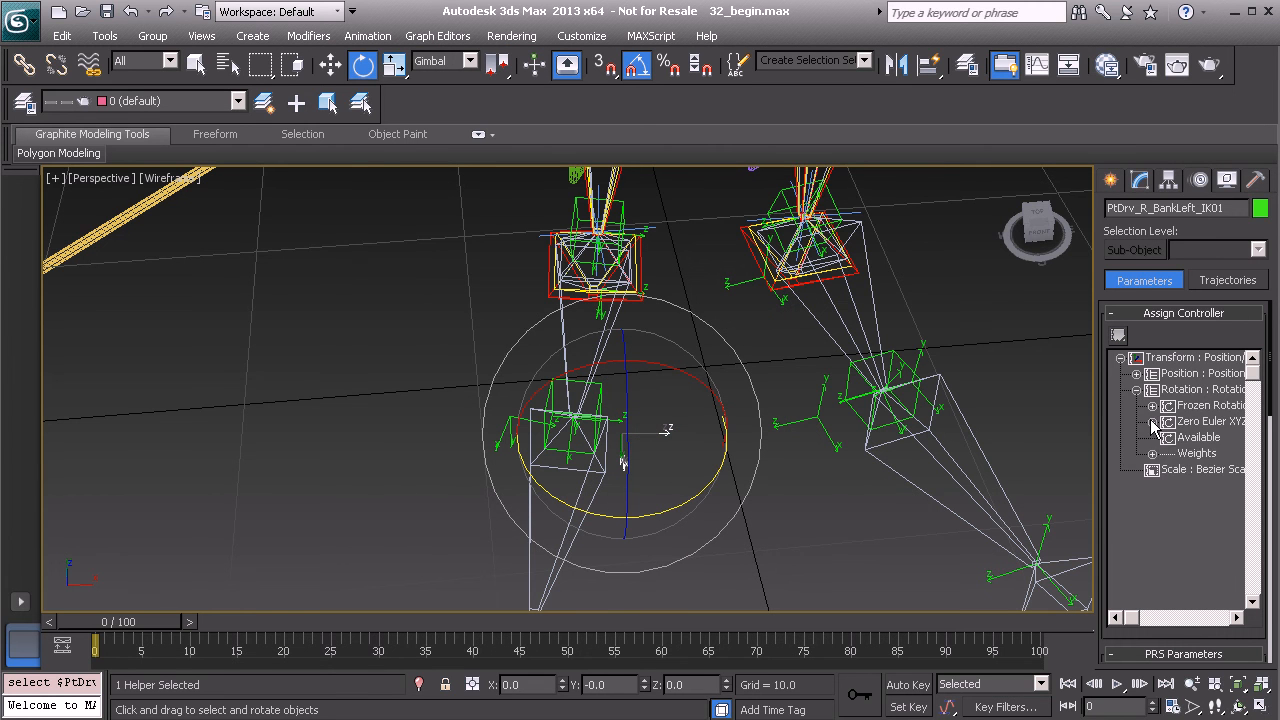
pyautogui.click(1152, 421)
pyautogui.click(1207, 438)
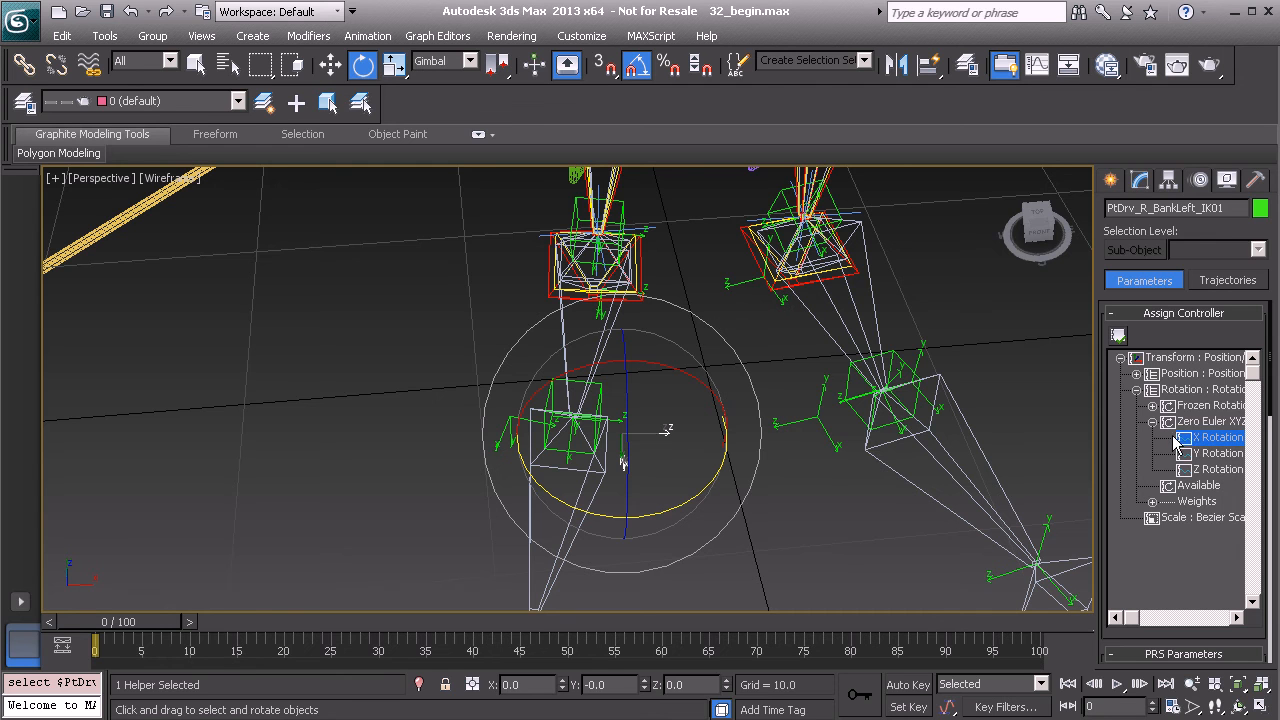
pyautogui.click(1118, 335)
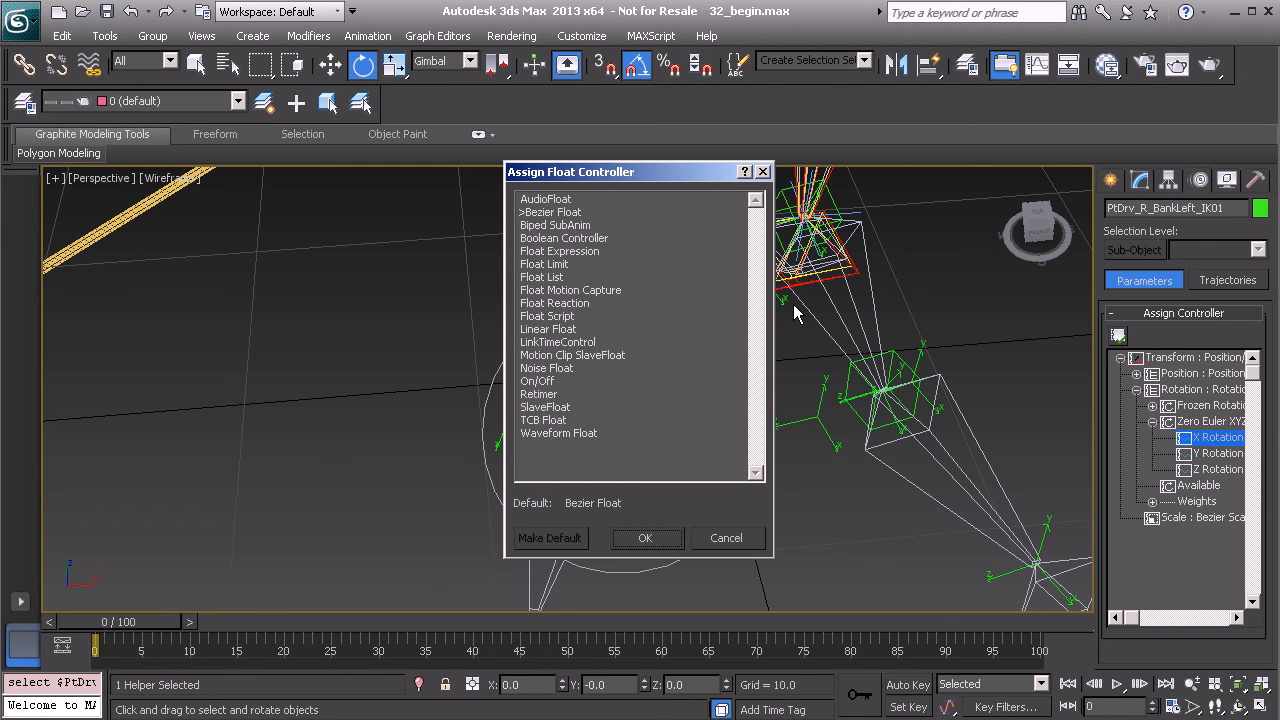
pyautogui.click(586, 252)
pyautogui.click(651, 538)
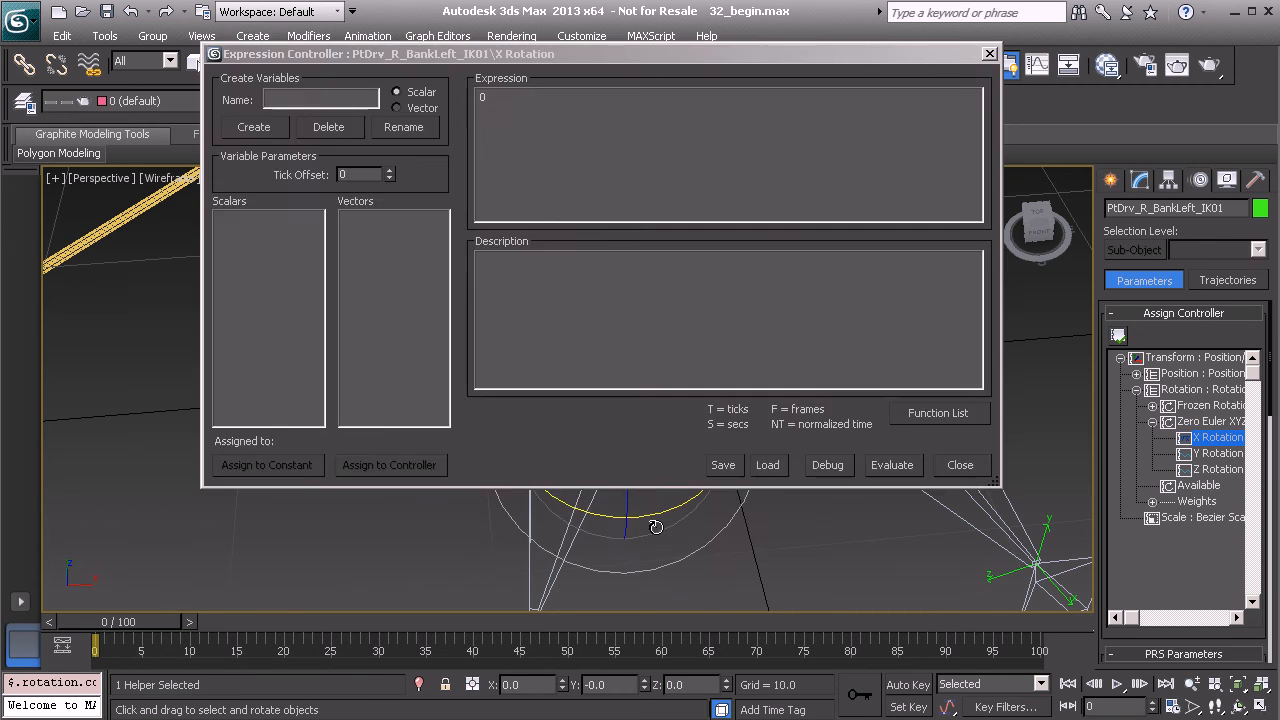
# Enter the expression "if (bank < 0, degToRad(bank), 0)" and create a scalar variable named bank
pyautogui.click(540, 149)
pyautogui.write('if (bank > 0, degToRad(bank), 0)')
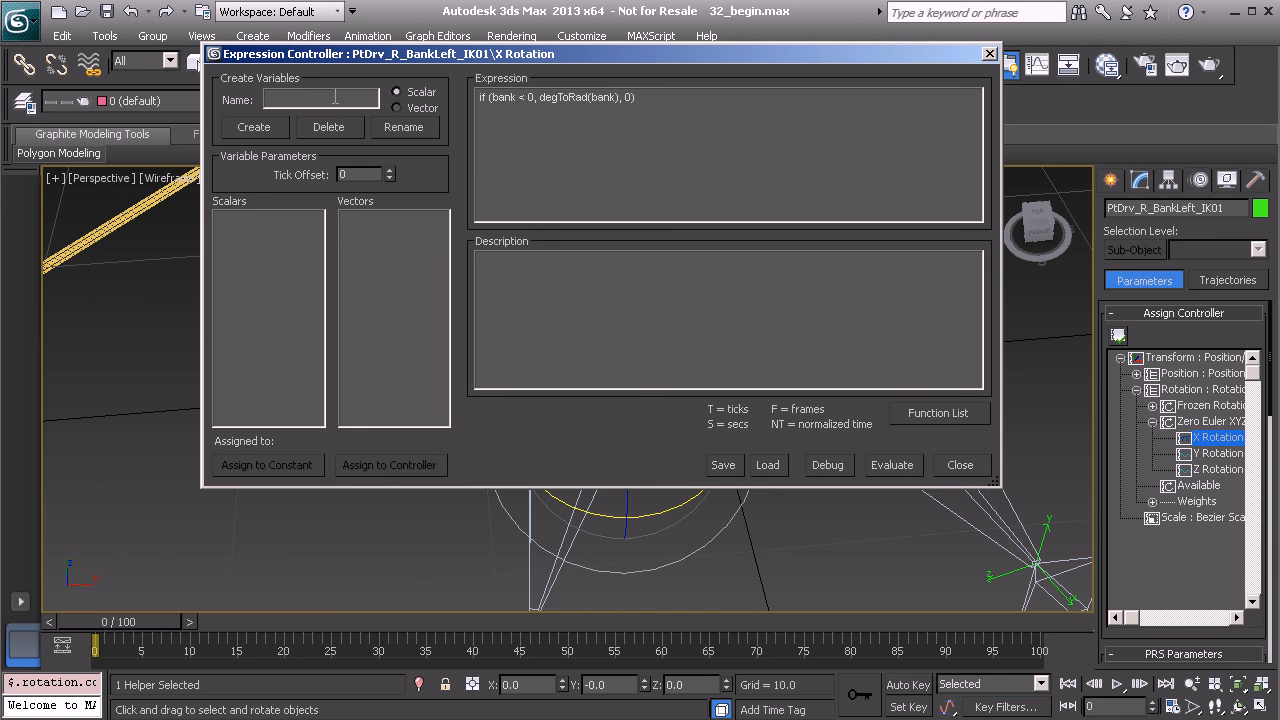
pyautogui.click(273, 128)
# Assign the bank variable to Anim_R_Leg_IK01's Bank custom attribute, evaluate the BankLeft expression and close the controller
pyautogui.click(388, 465)
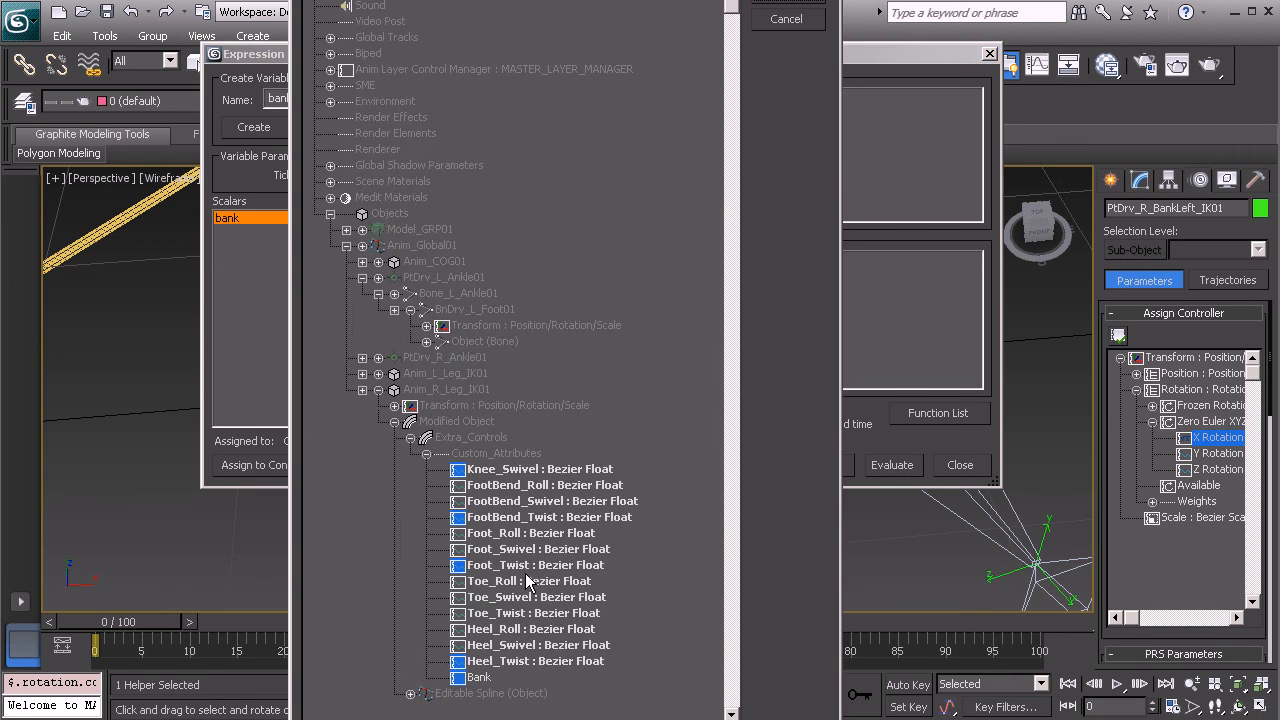
pyautogui.scroll(-4, 537, 580)
pyautogui.click(457, 501)
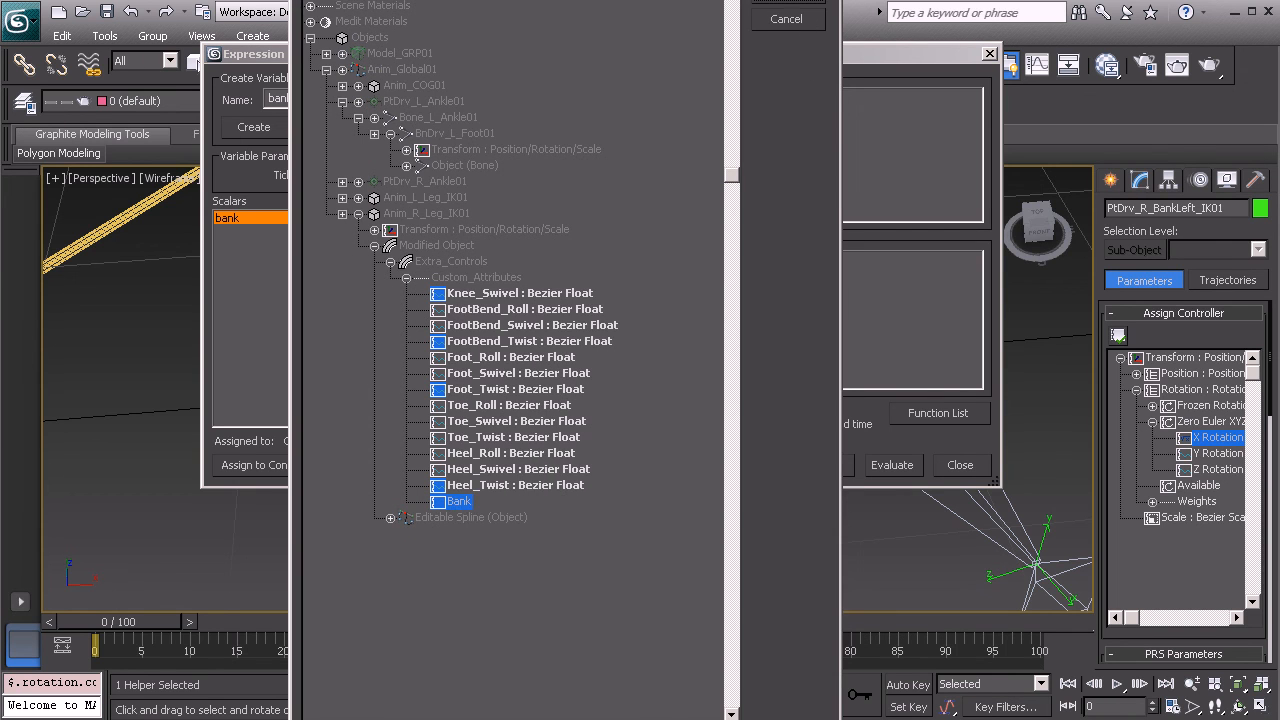
pyautogui.click(787, 1)
pyautogui.click(908, 470)
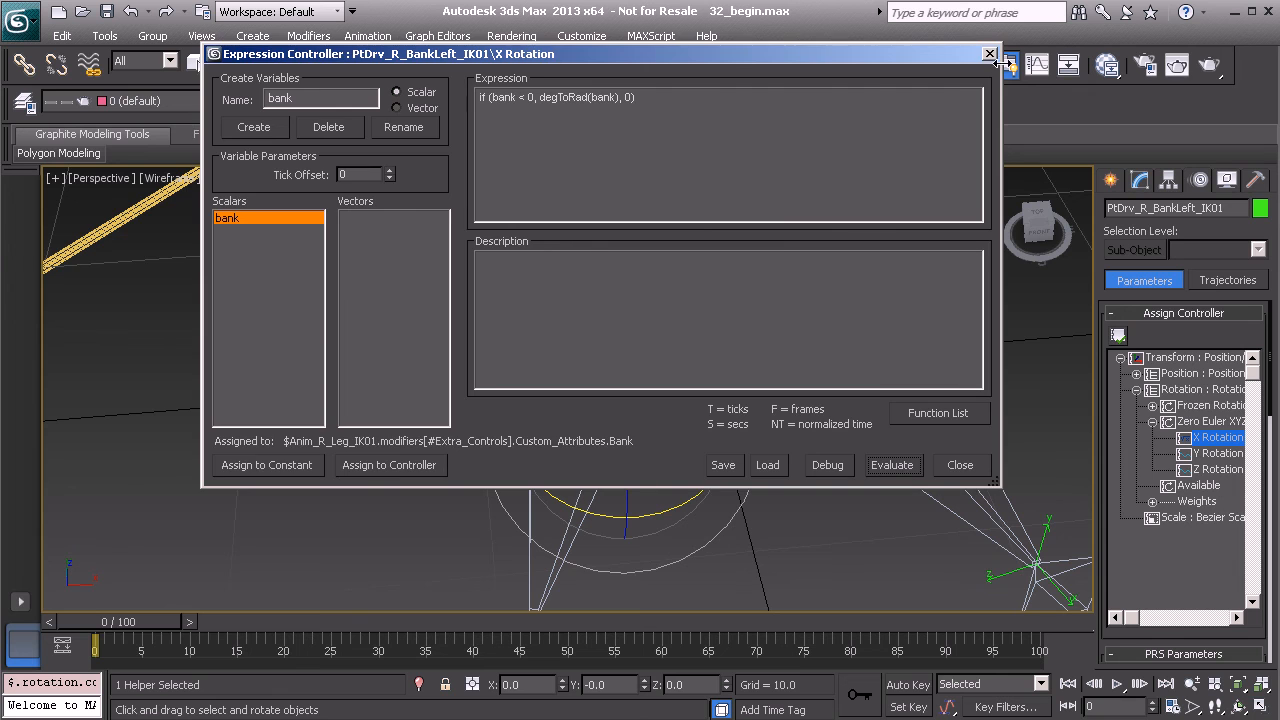
pyautogui.click(993, 56)
# Test the Bank attribute on the Anim_R_Leg_IK01 control, then undo the change
pyautogui.scroll(-4, 660, 364)
pyautogui.keyDown('alt'); pyautogui.moveTo(584, 369); pyautogui.dragTo(620, 354); pyautogui.keyUp('alt')
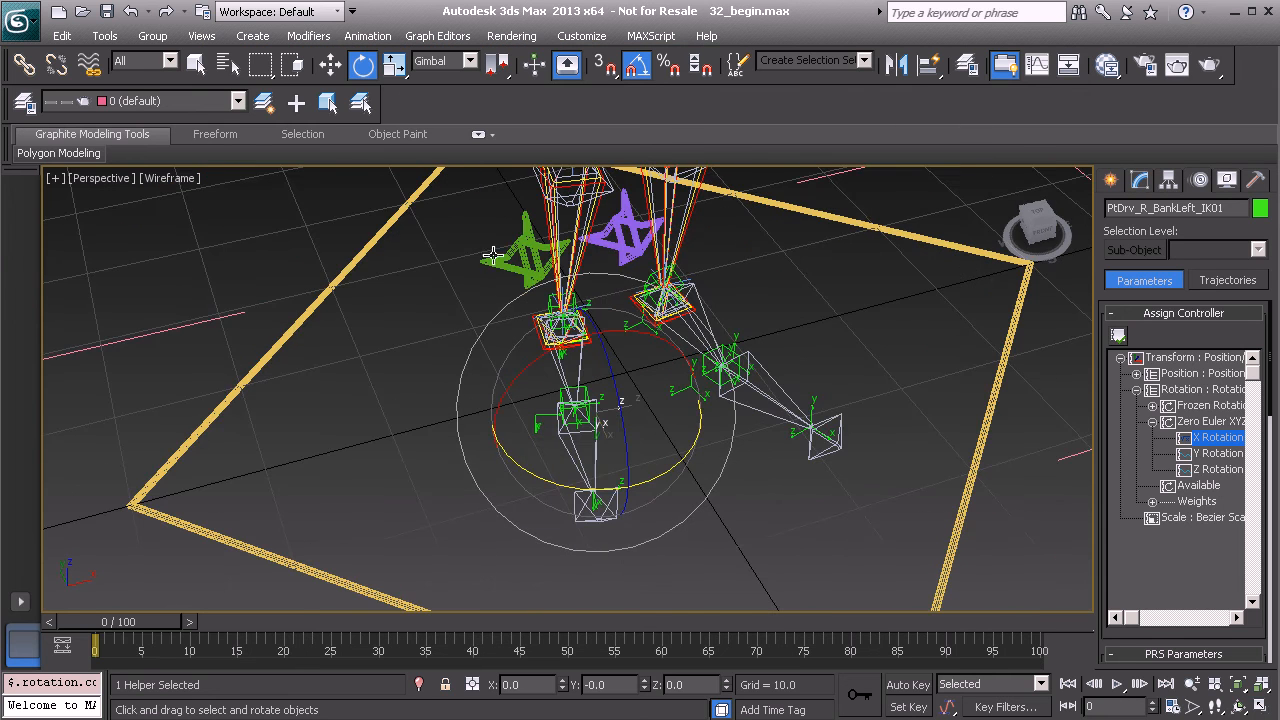
pyautogui.click(487, 260)
pyautogui.keyDown('alt'); pyautogui.moveTo(487, 260); pyautogui.dragTo(577, 306, button='middle'); pyautogui.keyUp('alt')
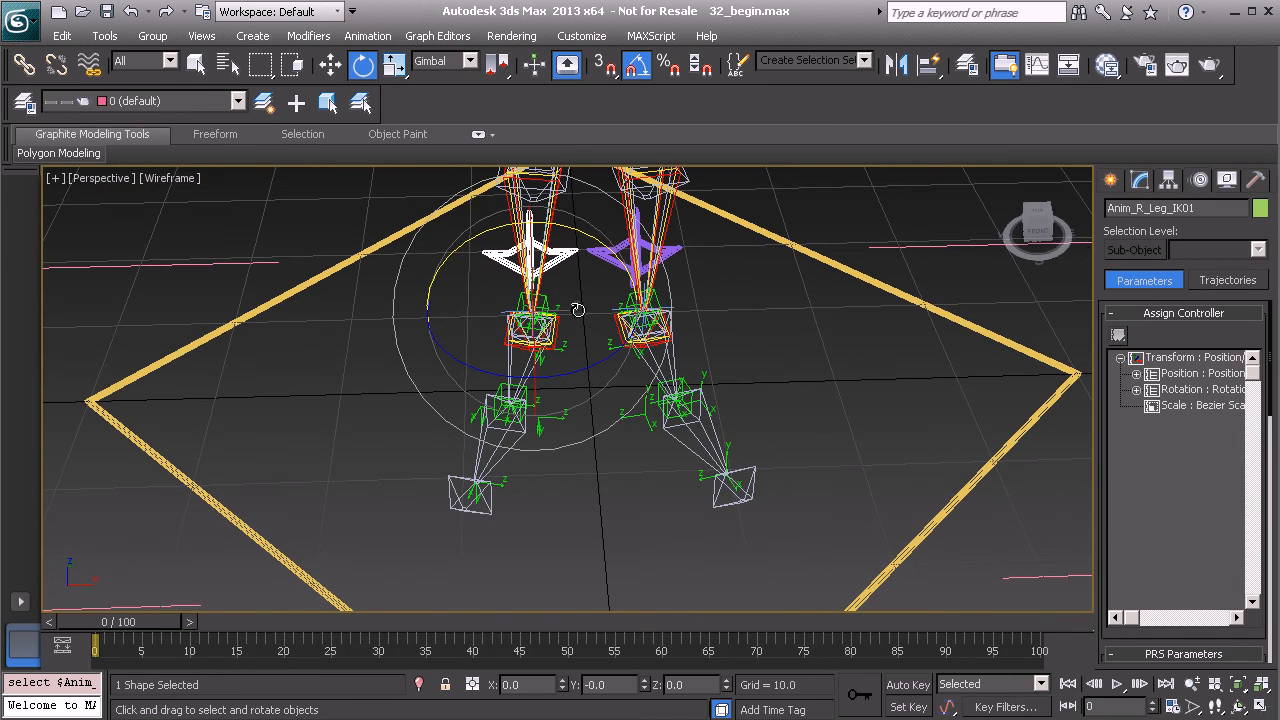
pyautogui.click(1150, 181)
pyautogui.scroll(-3, 1118, 588)
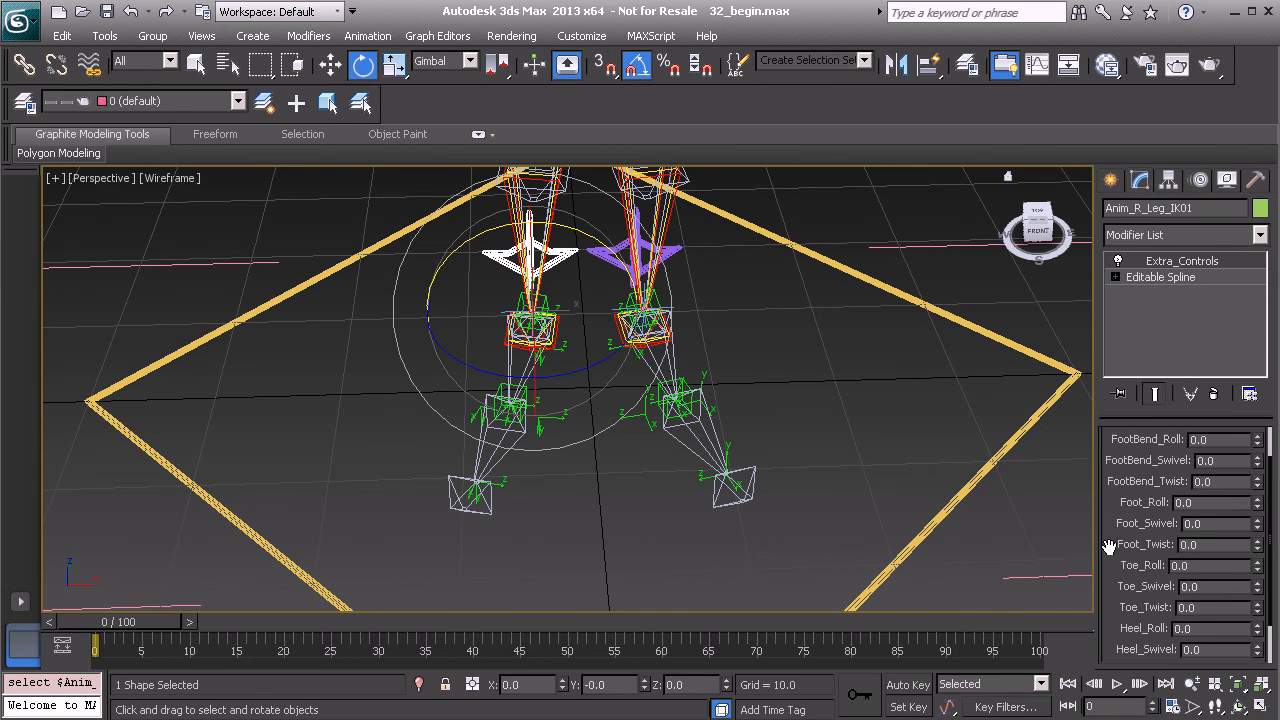
pyautogui.moveTo(1256, 644); pyautogui.dragTo(1266, 440)
pyautogui.hotkey('ctrl', 'z')
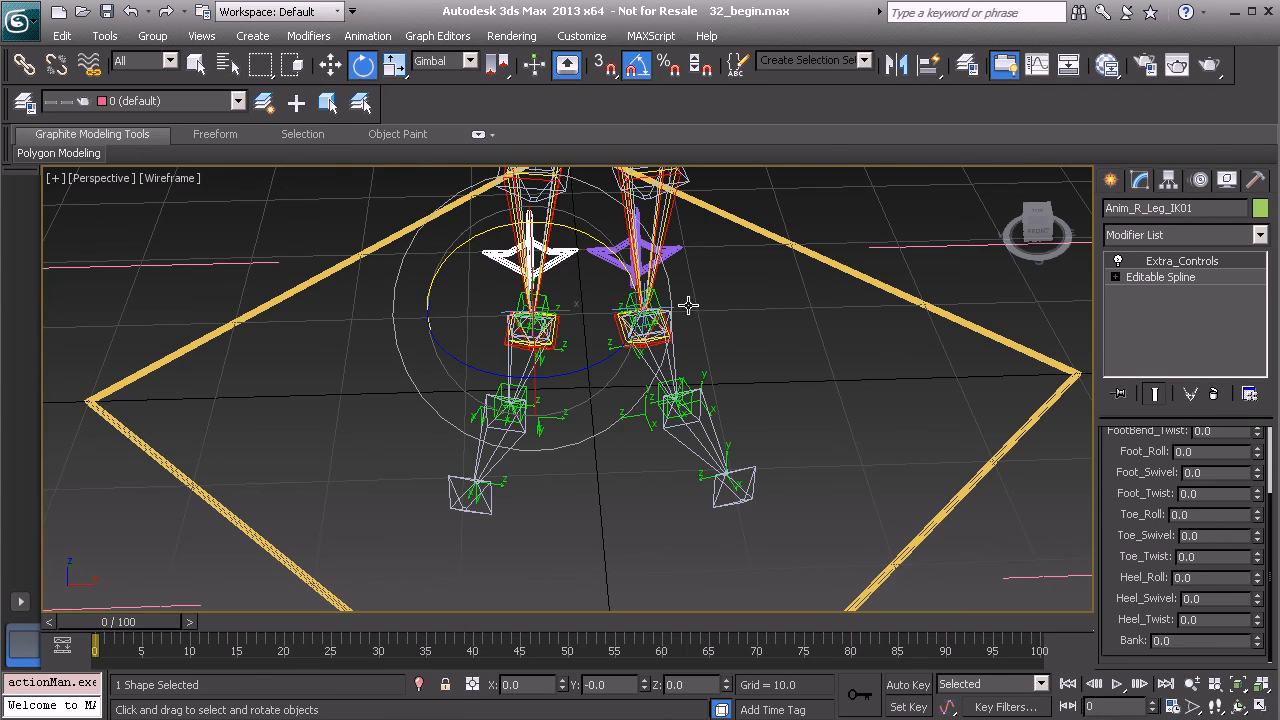
pyautogui.keyDown('alt'); pyautogui.moveTo(675, 307); pyautogui.dragTo(671, 383, button='middle'); pyautogui.keyUp('alt')
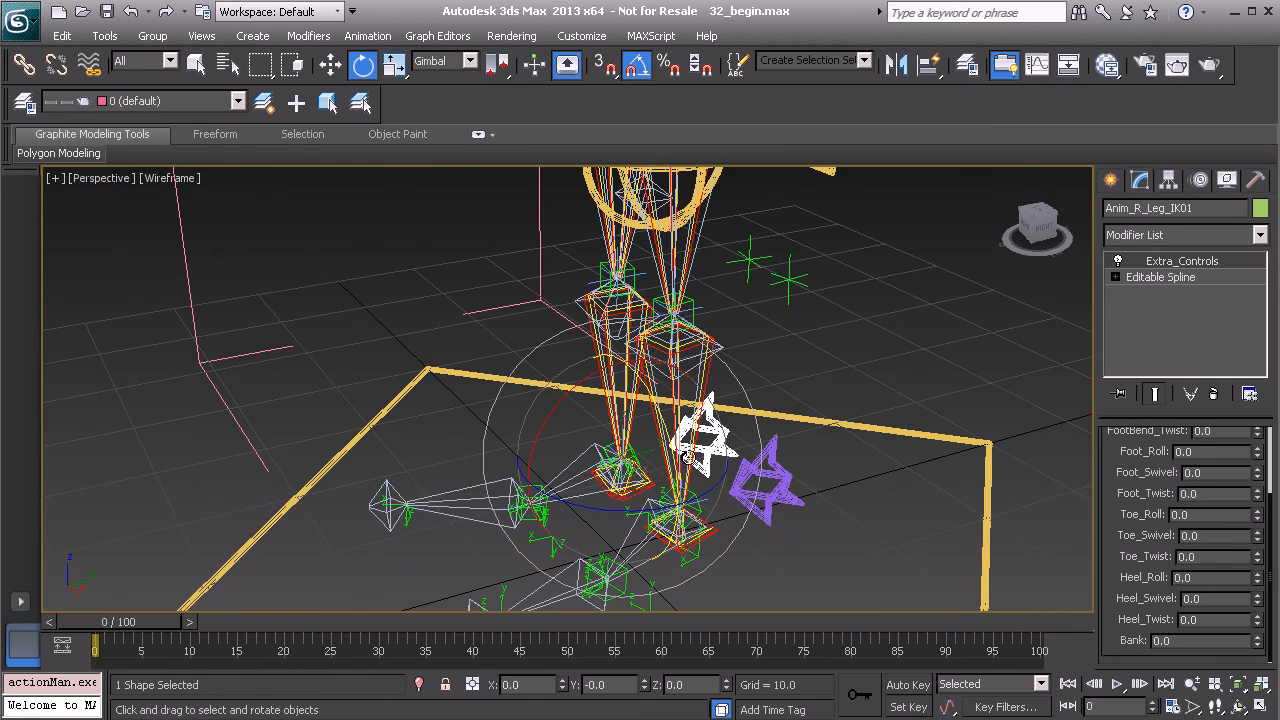
pyautogui.keyDown('alt'); pyautogui.moveTo(681, 466); pyautogui.dragTo(662, 280, button='middle'); pyautogui.keyUp('alt')
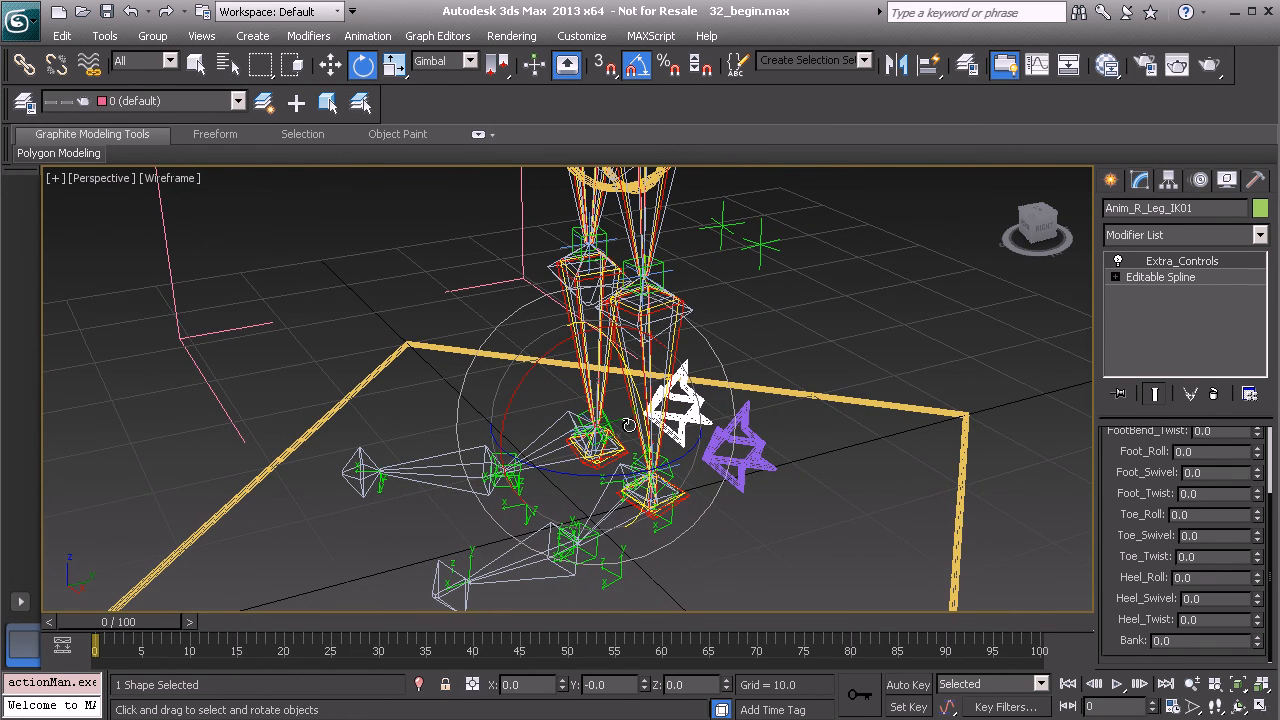
pyautogui.moveTo(614, 404)
pyautogui.keyDown('alt'); pyautogui.mouseDown(button='middle')
pyautogui.moveTo(633, 380)
pyautogui.moveTo(607, 383)
pyautogui.mouseUp(button='middle'); pyautogui.keyUp('alt')
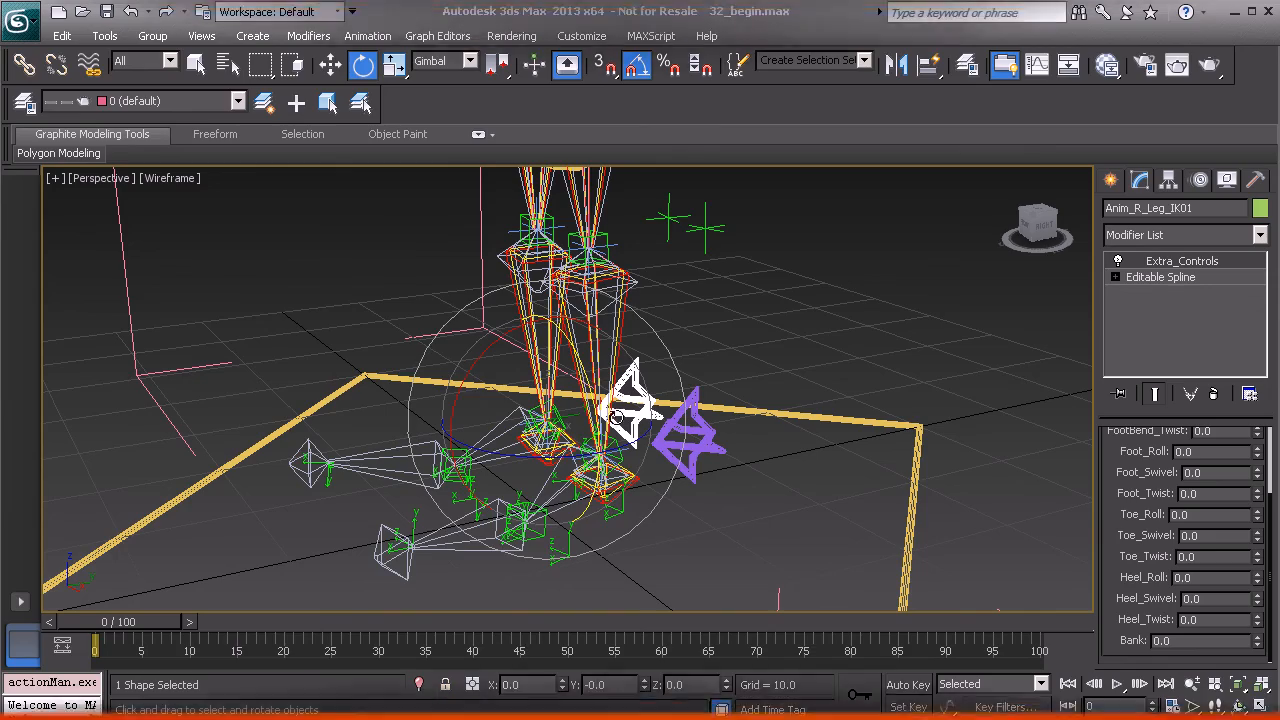